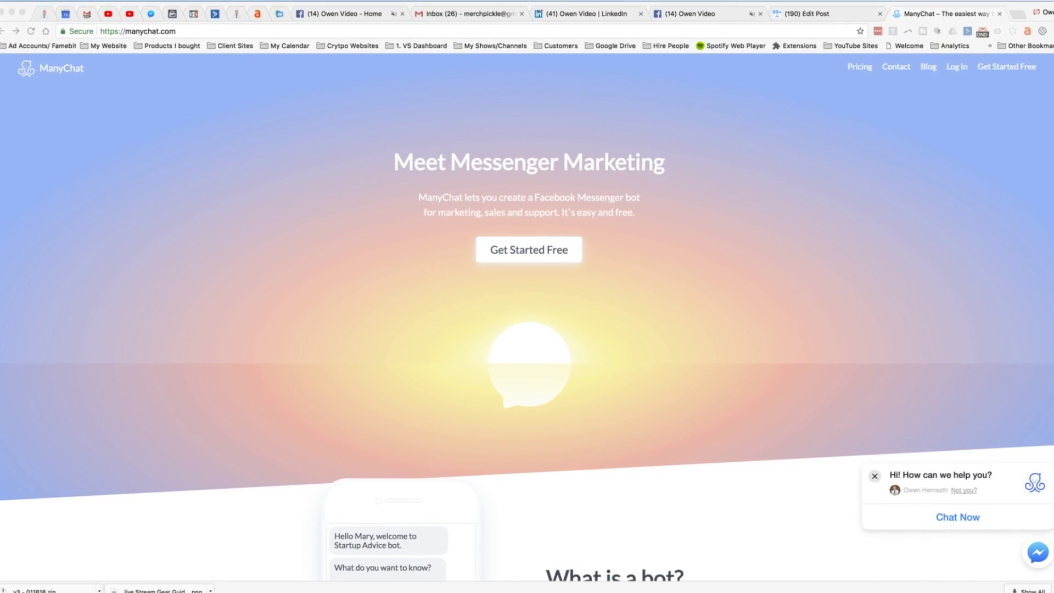
Sign up for ManyChat free with Facebook and open the My Crypto Currently page's Growth Tools
{"action": "left_click", "coordinate": [537, 250]}
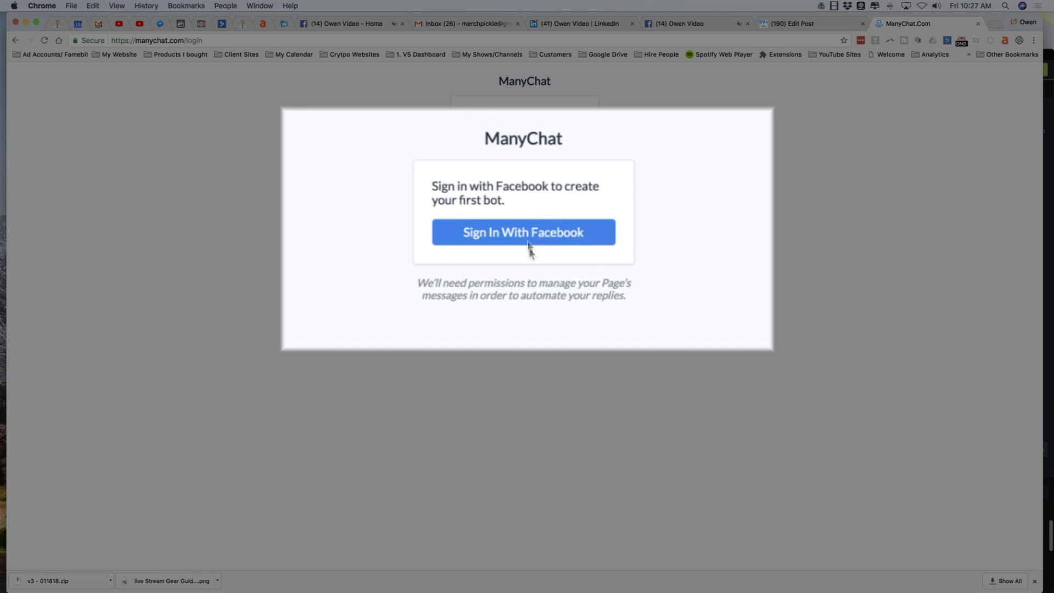
{"action": "left_click", "coordinate": [528, 240]}
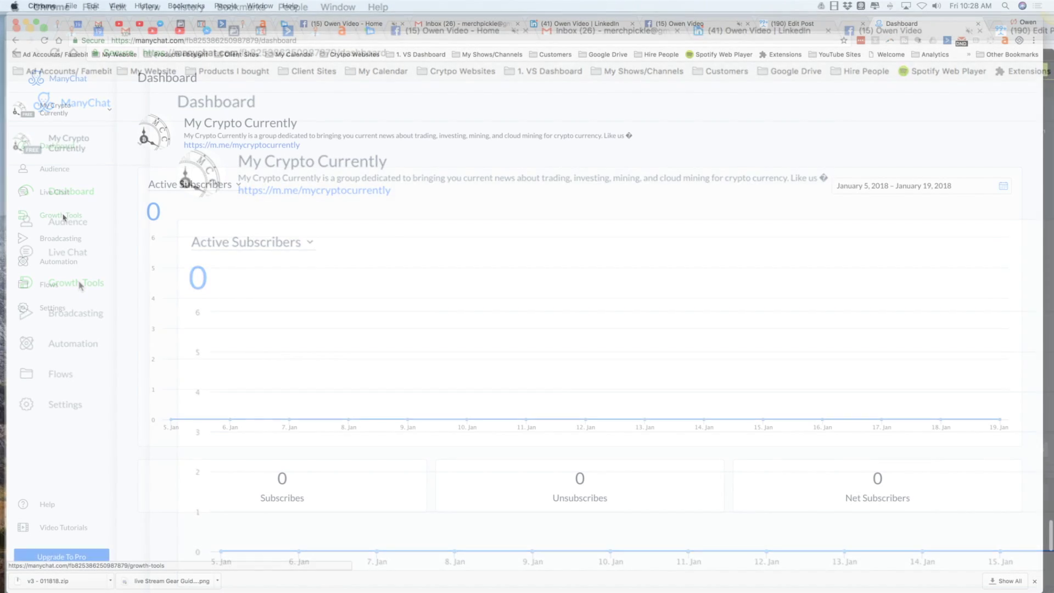
{"action": "left_click", "coordinate": [64, 217]}
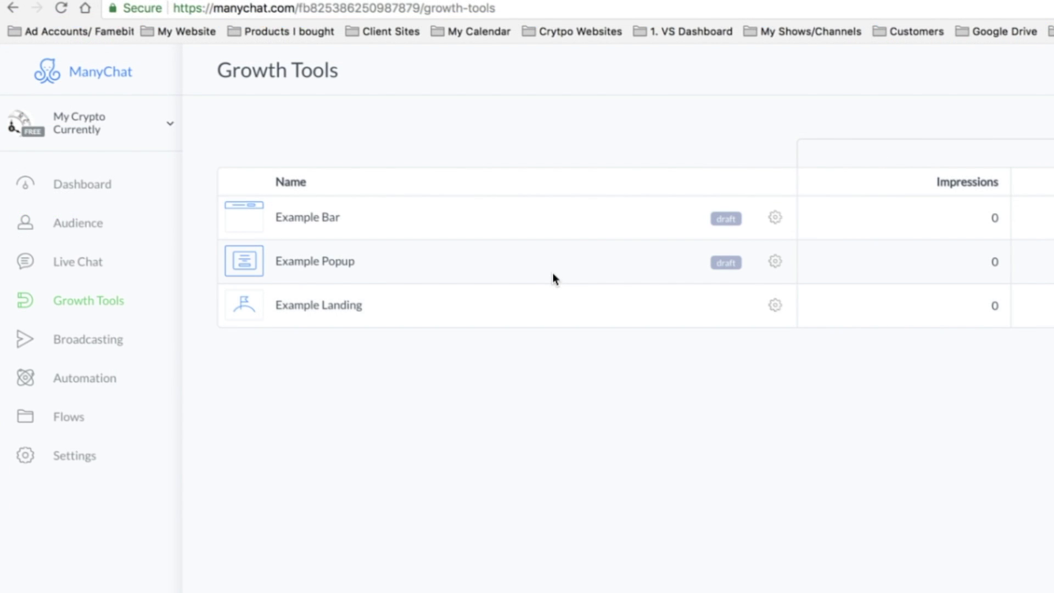
Delete the Example Landing and Example Popup growth tools, confirming each deletion
{"action": "left_click", "coordinate": [775, 305]}
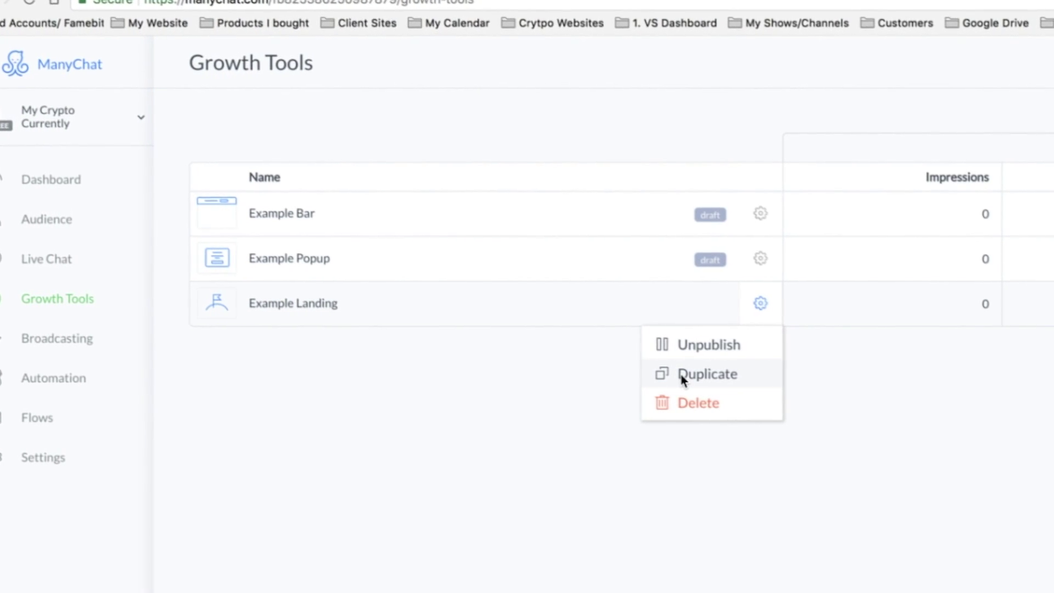
{"action": "left_click", "coordinate": [682, 407]}
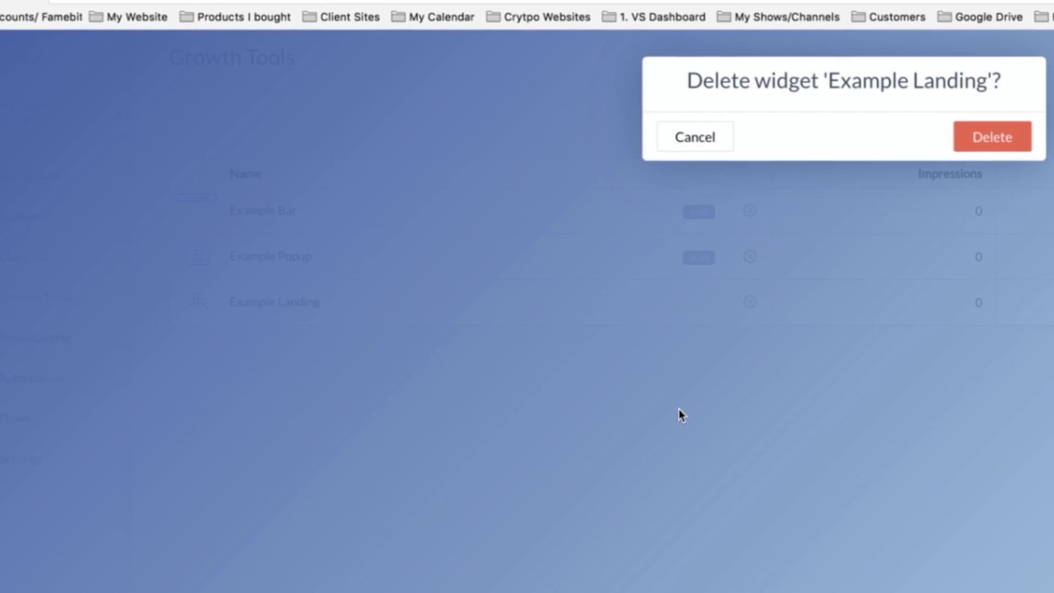
{"action": "left_click", "coordinate": [994, 138]}
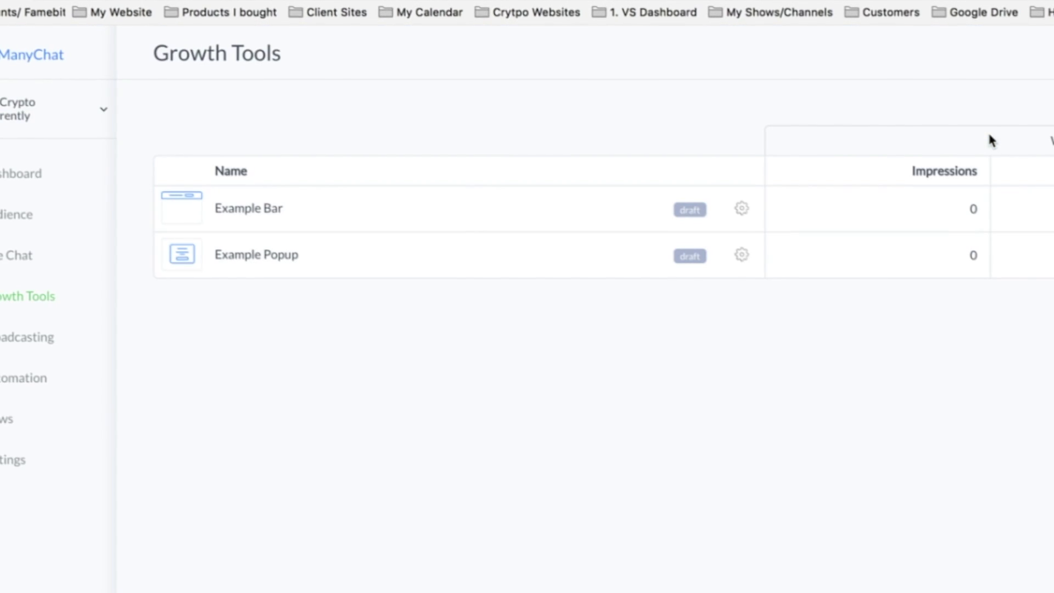
{"action": "left_click", "coordinate": [740, 254]}
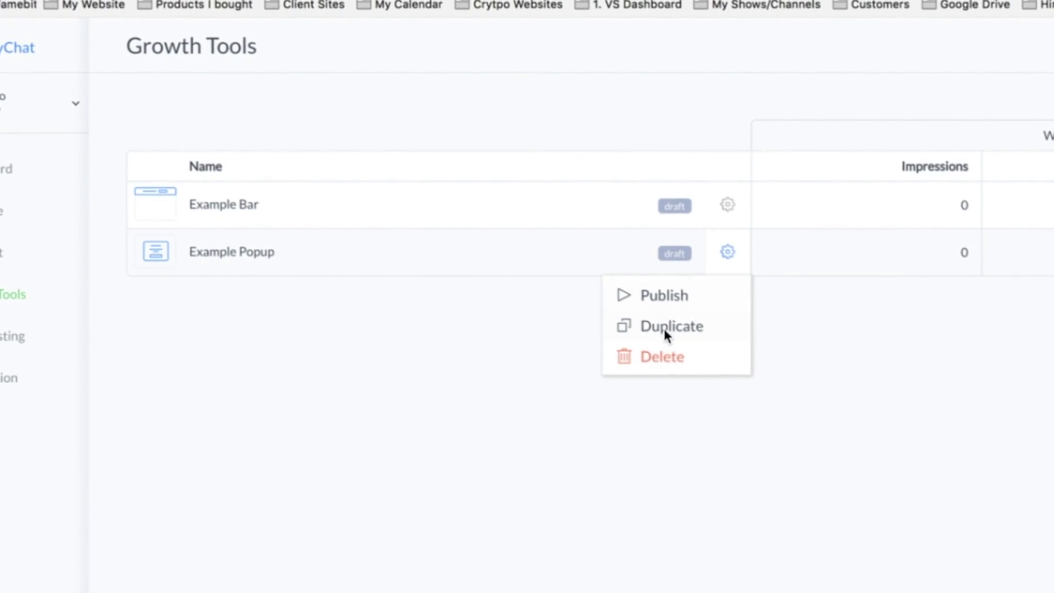
{"action": "left_click", "coordinate": [663, 357]}
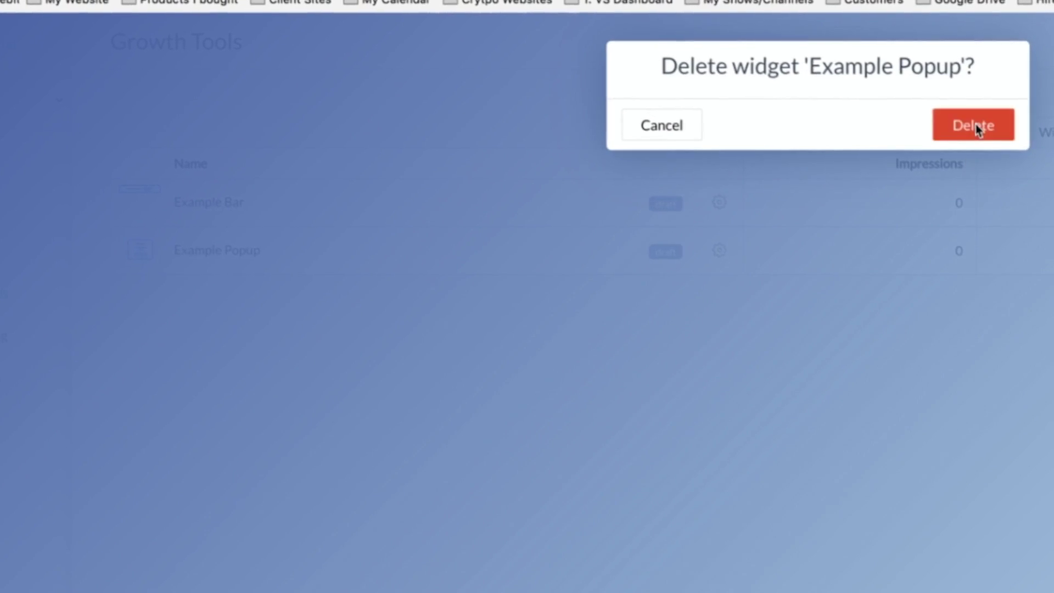
{"action": "left_click", "coordinate": [977, 124]}
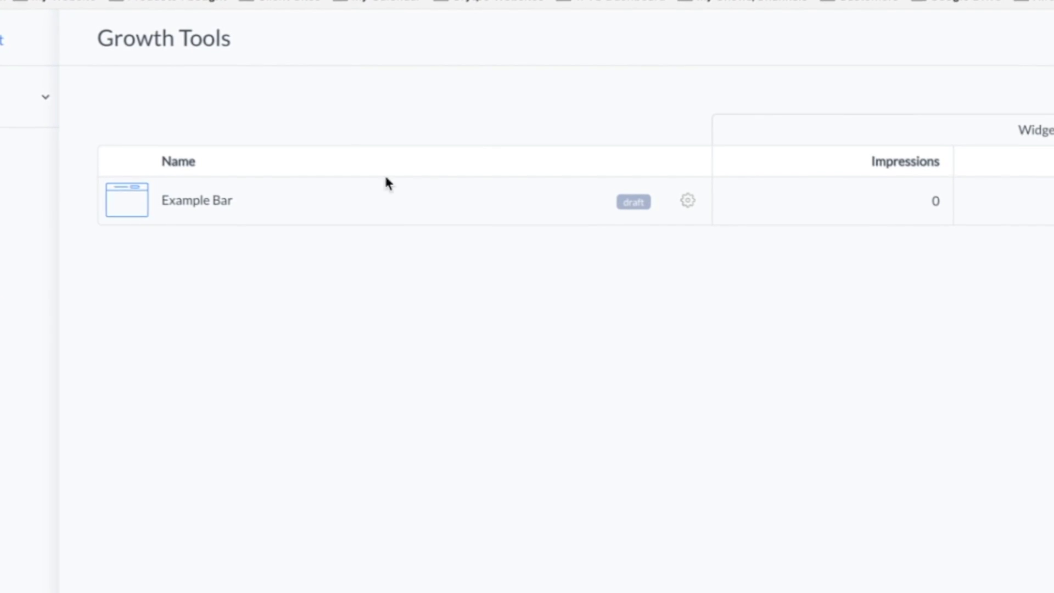
Create Growth Tool #4 as a Facebook Comments tool on the Bitconnect shutdown post
{"action": "left_click", "coordinate": [984, 79]}
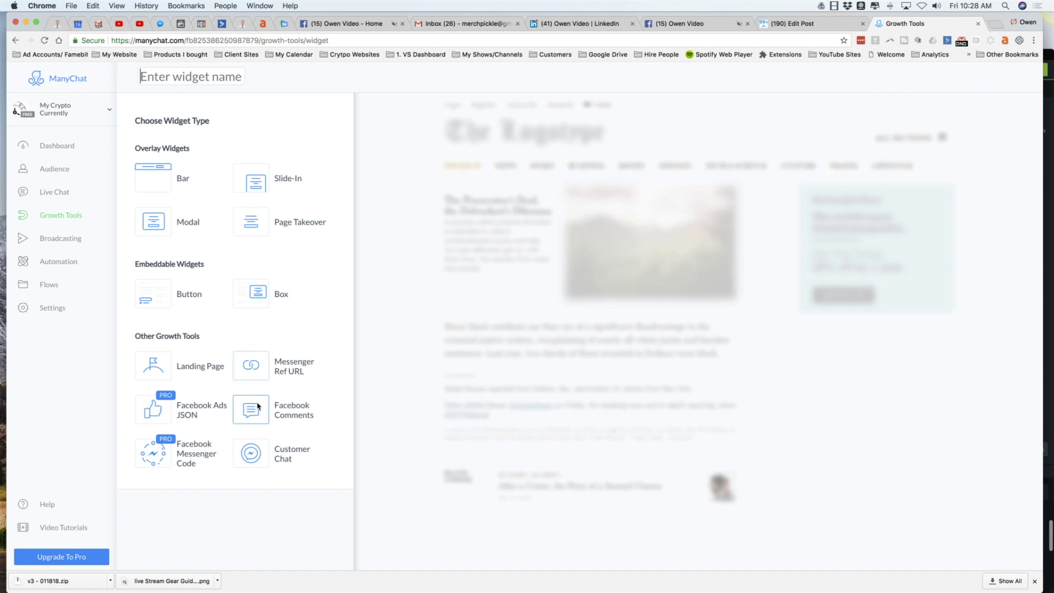
{"action": "mouse_move", "coordinate": [254, 412]}
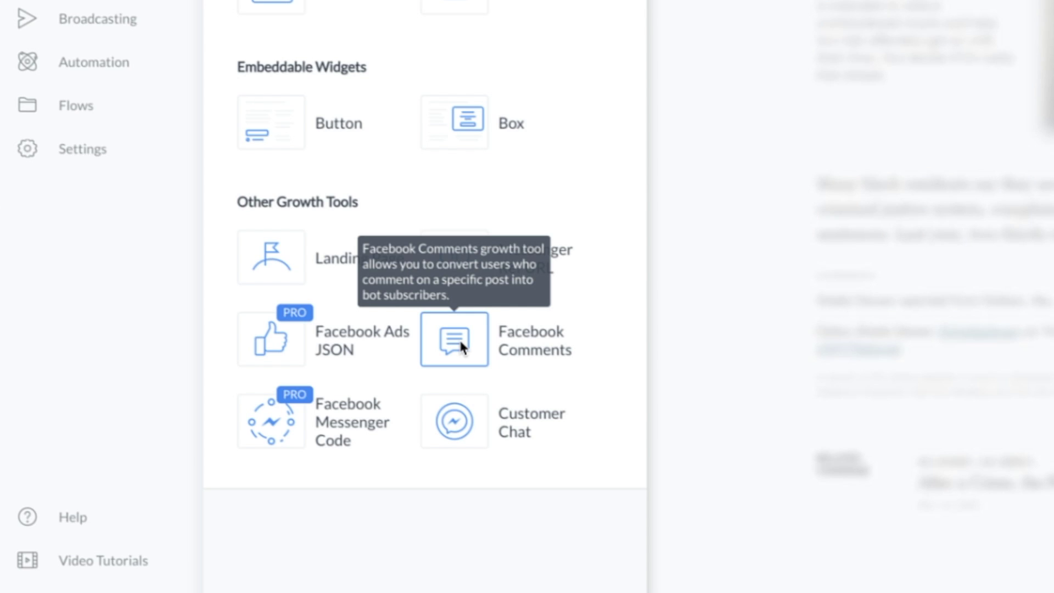
{"action": "left_click", "coordinate": [459, 339]}
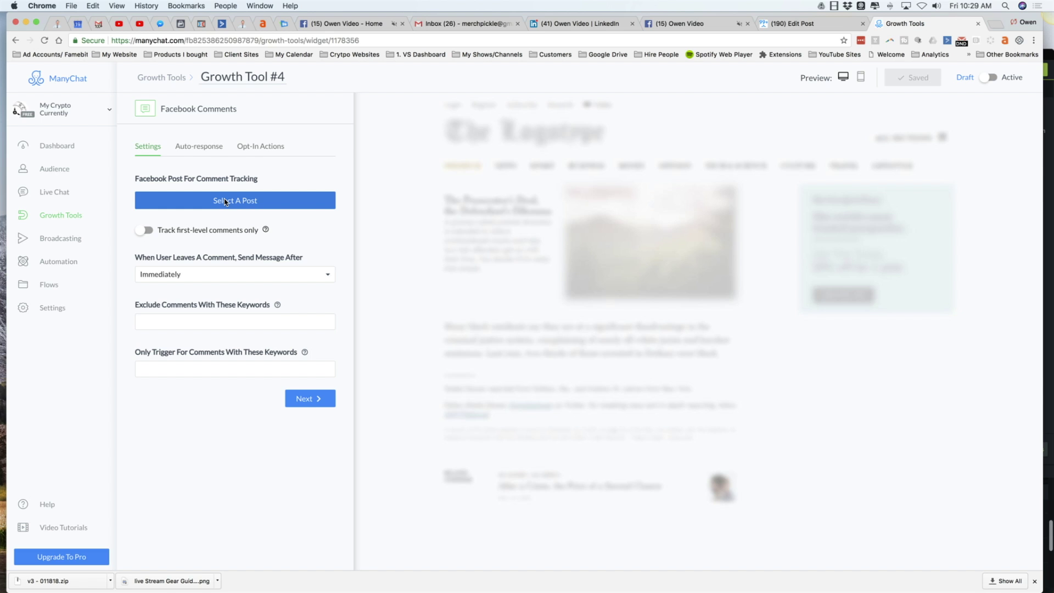
{"action": "left_click", "coordinate": [225, 200]}
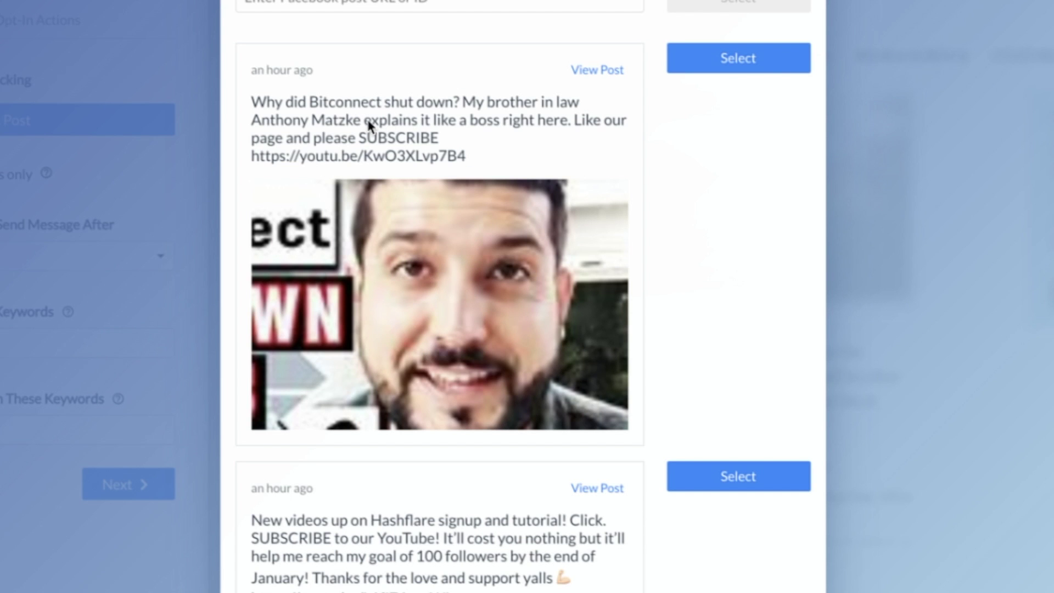
{"action": "left_click", "coordinate": [711, 67]}
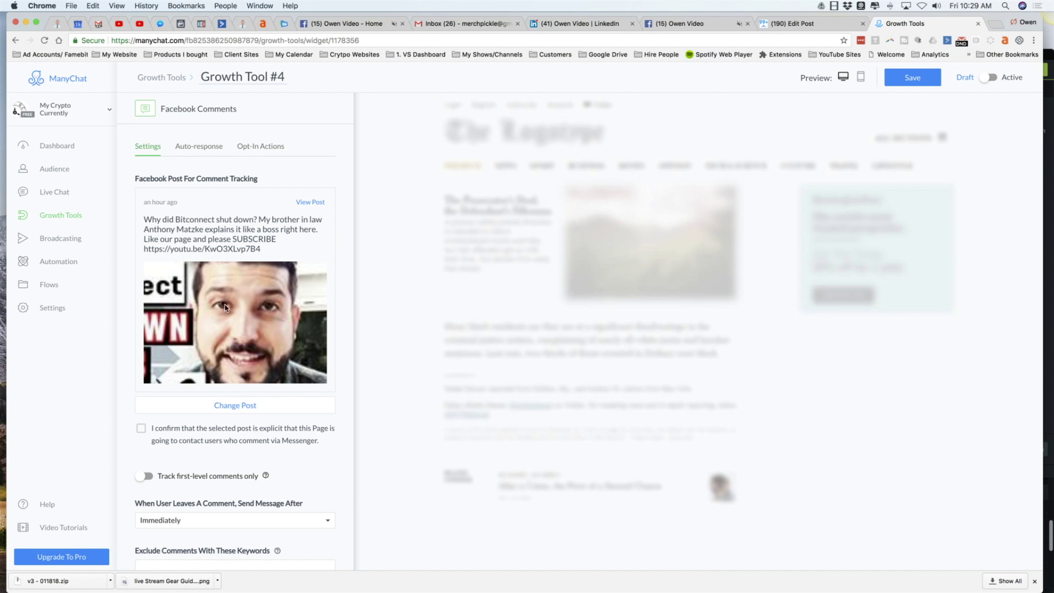
{"action": "scroll", "coordinate": [225, 305], "scroll_direction": "down", "scroll_amount": 2}
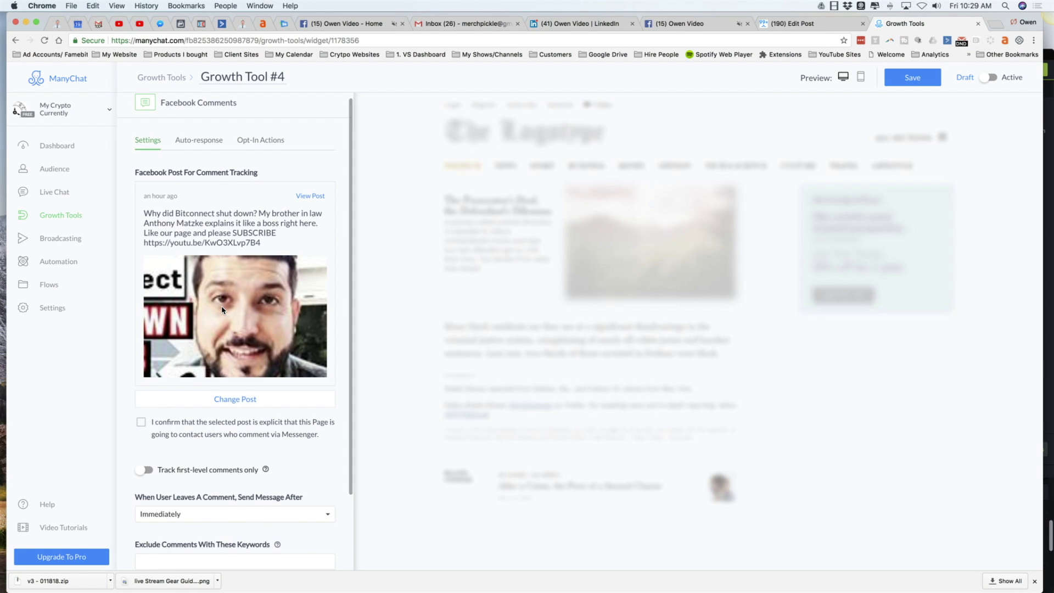
{"action": "scroll", "coordinate": [222, 310], "scroll_direction": "down", "scroll_amount": 3}
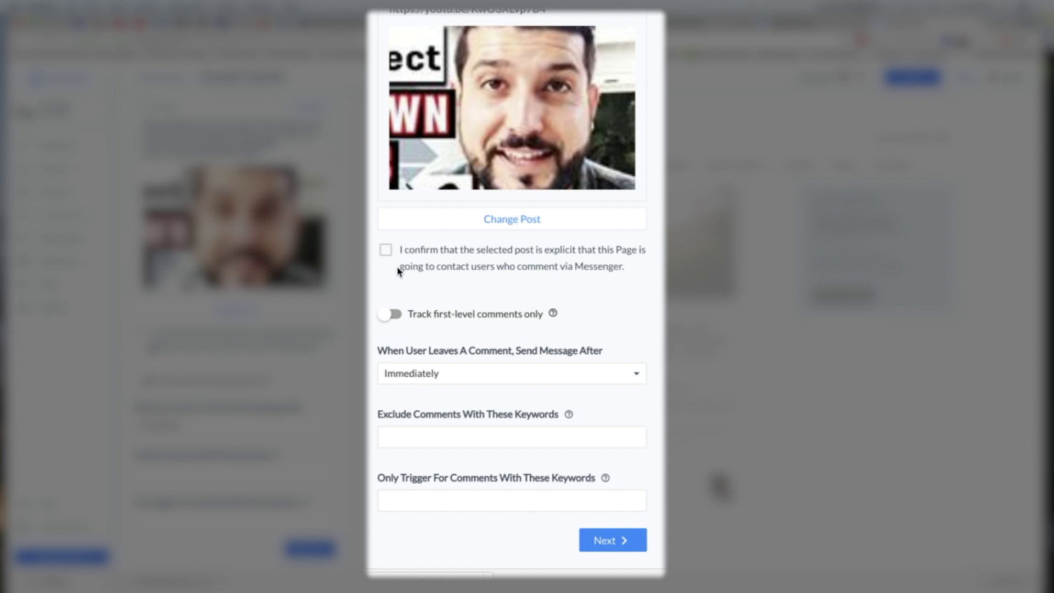
Tick the post confirmation checkbox and keep Send Message After at Immediately
{"action": "left_click", "coordinate": [387, 251]}
{"action": "left_click", "coordinate": [466, 377]}
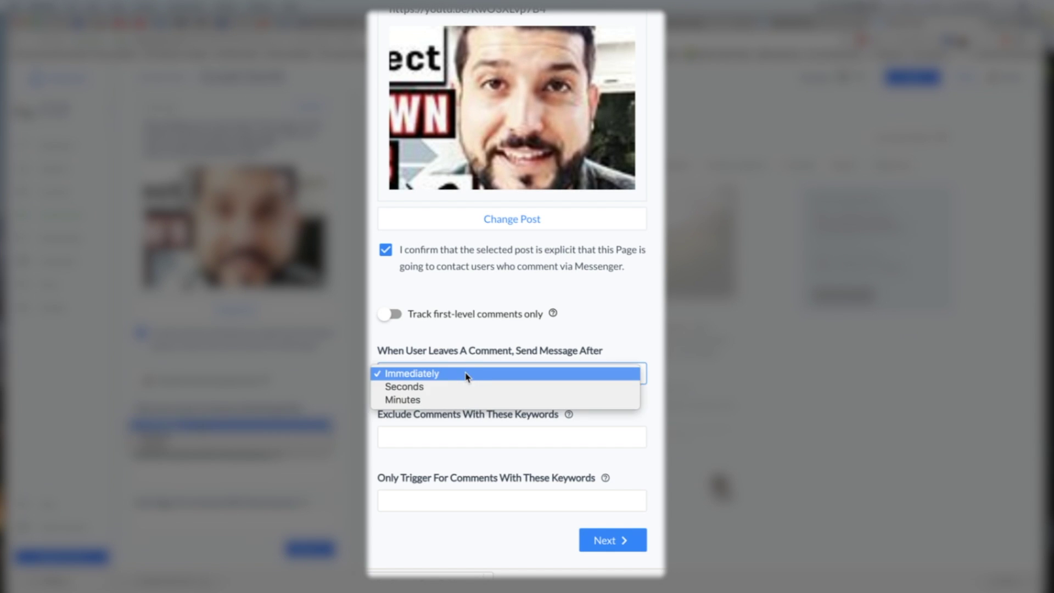
{"action": "left_click", "coordinate": [384, 372]}
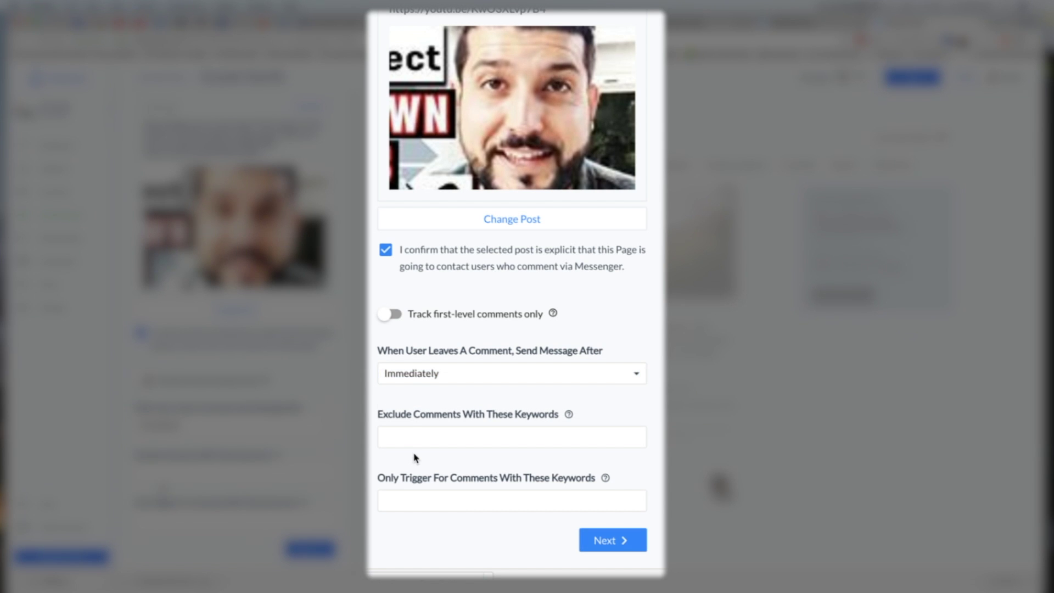
Limit triggering to comments containing the keywords Yes, YES, yes
{"action": "left_click", "coordinate": [409, 438]}
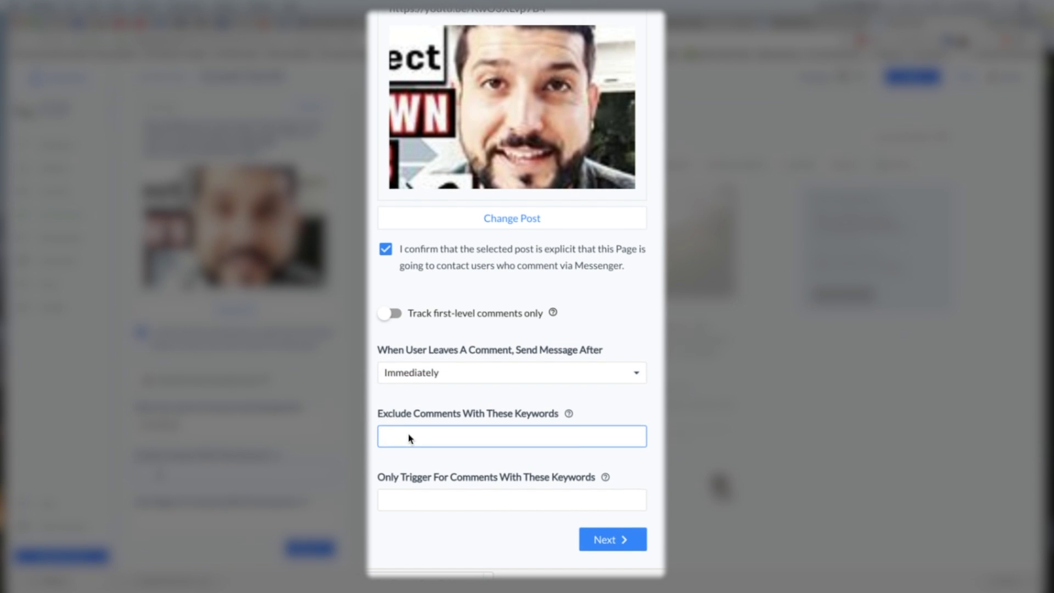
{"action": "left_click", "coordinate": [400, 504]}
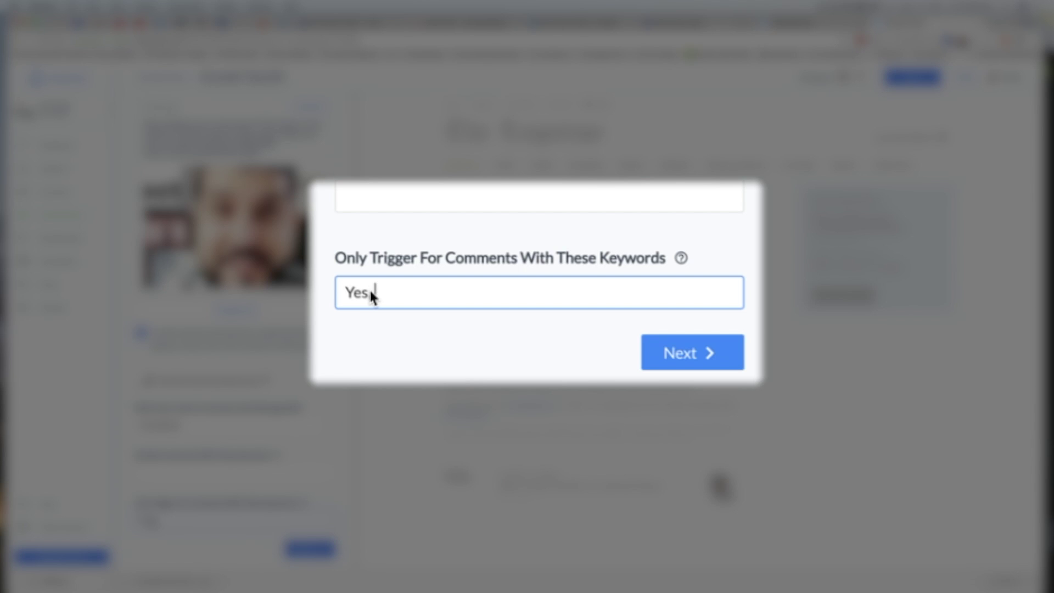
{"action": "key", "text": "BackSpace"}
{"action": "type", "text": "YE"}
{"action": "type", "text": ","}
{"action": "type", "text": " TE"}
{"action": "key", "text": "BackSpace"}
{"action": "type", "text": "Y"}
{"action": "key", "text": "BackSpace"}
{"action": "key", "text": "BackSpace"}
{"action": "type", "text": "Yes"}
{"action": "key", "text": "BackSpace"}
{"action": "key", "text": "BackSpace"}
{"action": "key", "text": "BackSpace"}
{"action": "type", "text": "yes"}
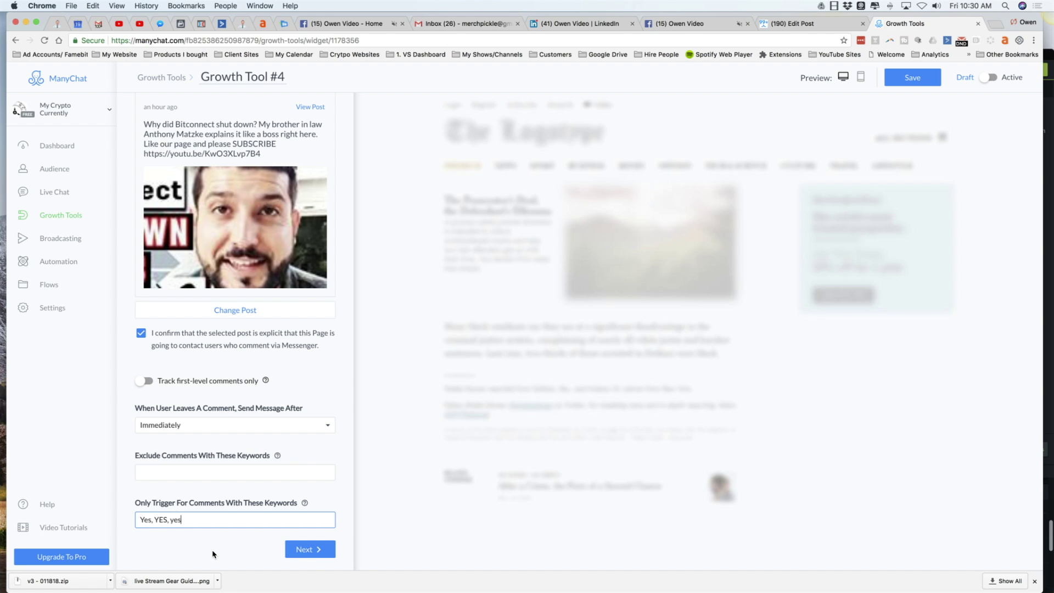
{"action": "left_click", "coordinate": [306, 548]}
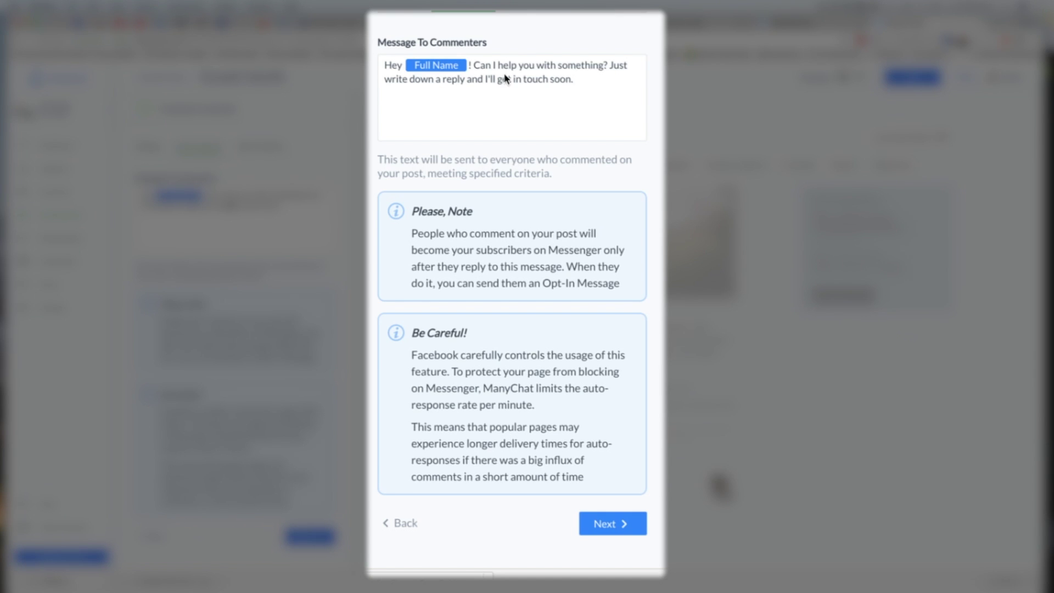
Switch the commenter greeting's name placeholder to First Name and add 'You're so awesome.'
{"action": "left_click", "coordinate": [505, 78]}
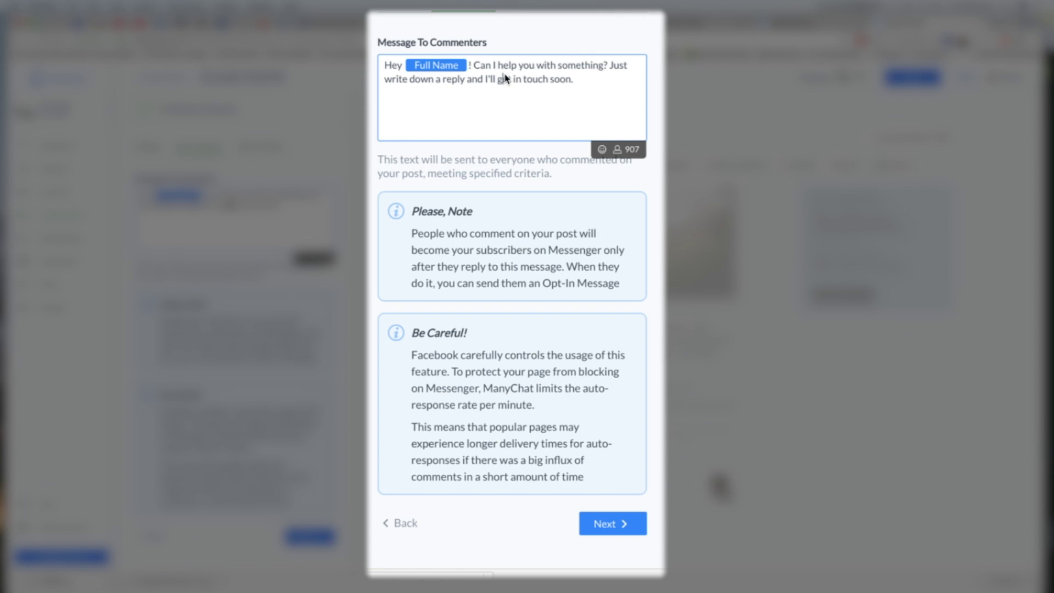
{"action": "left_click_drag", "start_coordinate": [575, 82], "coordinate": [522, 77]}
{"action": "left_click", "coordinate": [523, 77]}
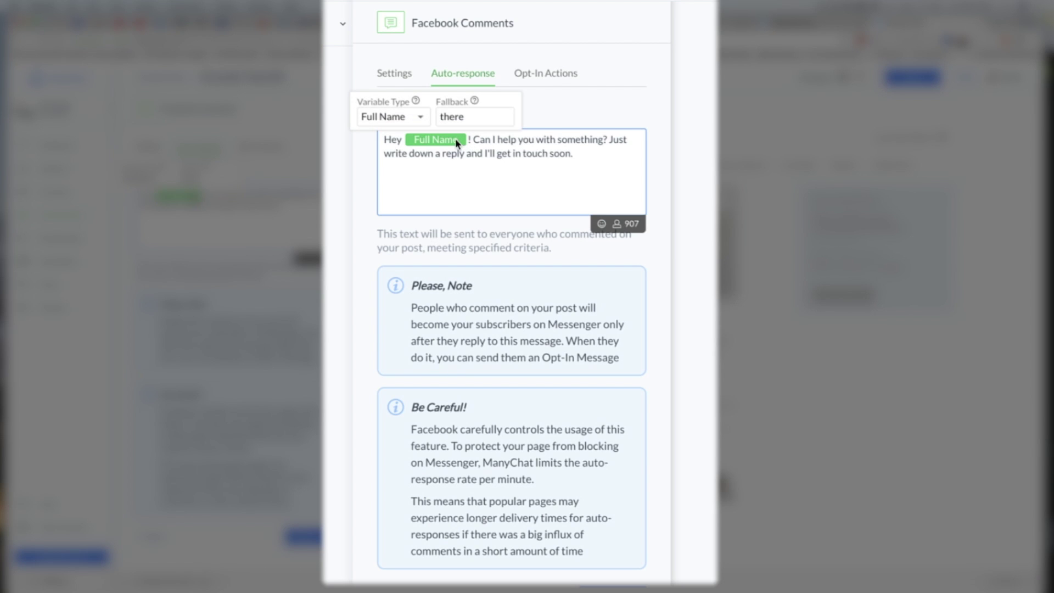
{"action": "left_click", "coordinate": [420, 117]}
{"action": "left_click", "coordinate": [403, 91]}
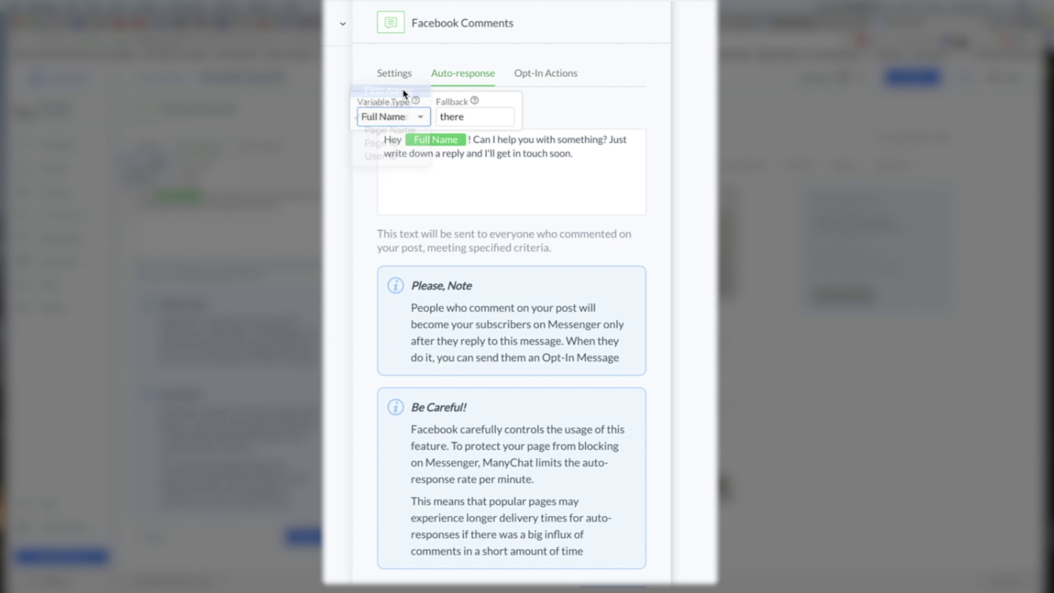
{"action": "left_click", "coordinate": [475, 143]}
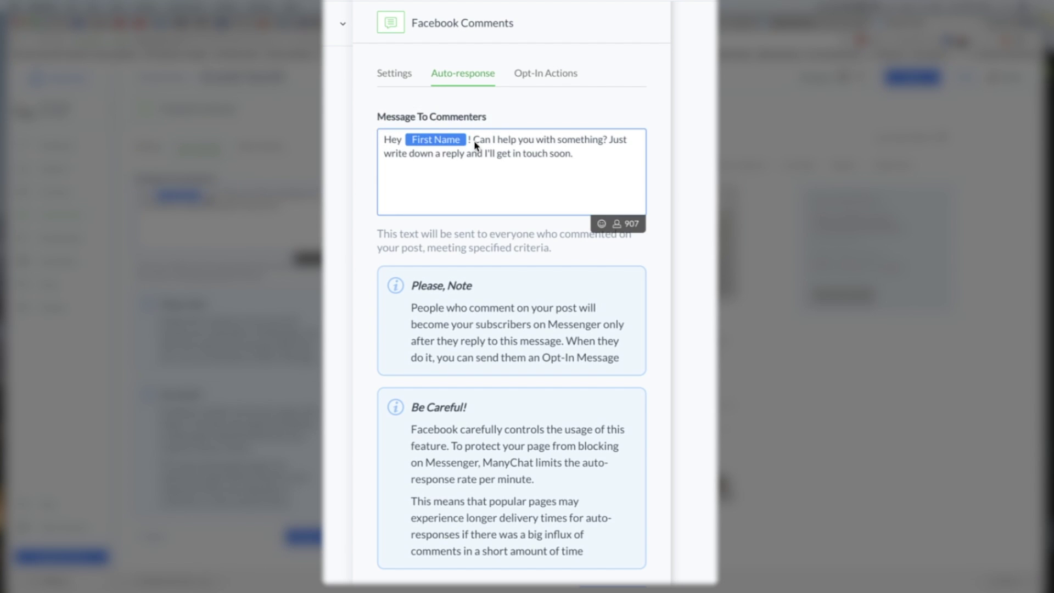
{"action": "type", "text": "You're so a"}
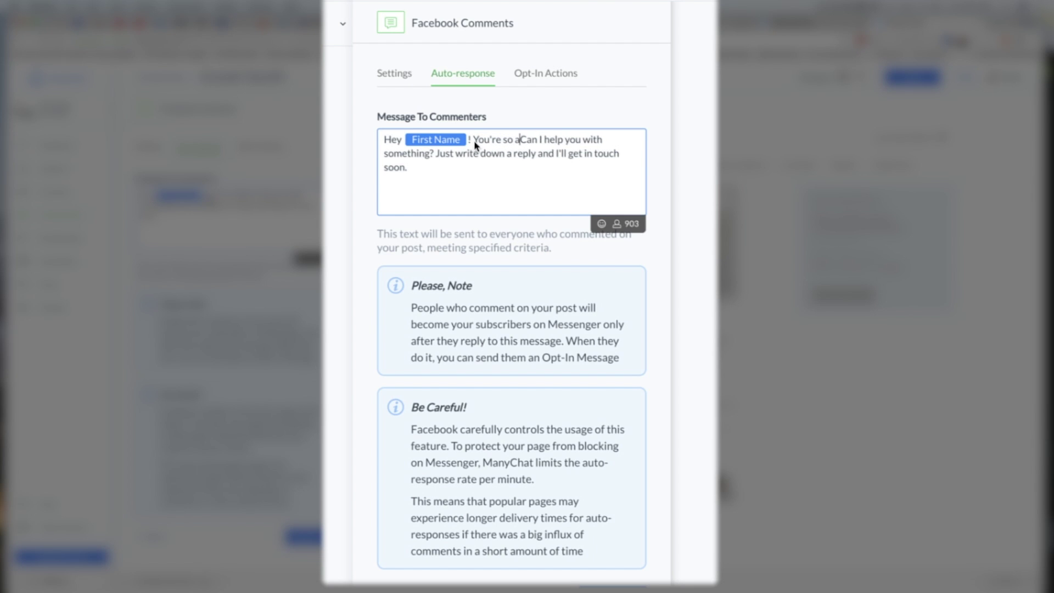
{"action": "type", "text": "wesome"}
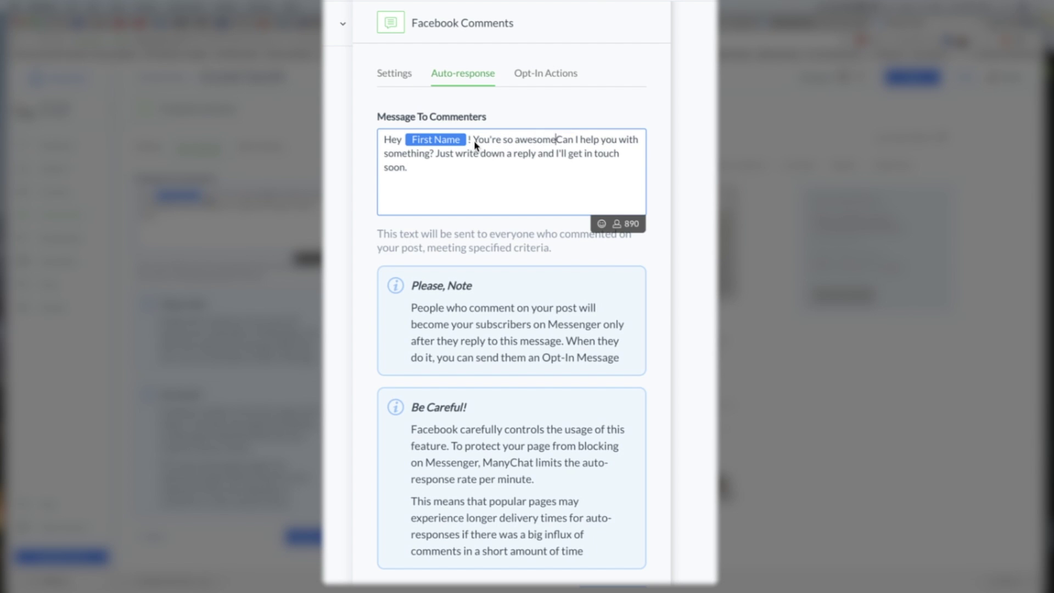
{"action": "type", "text": "."}
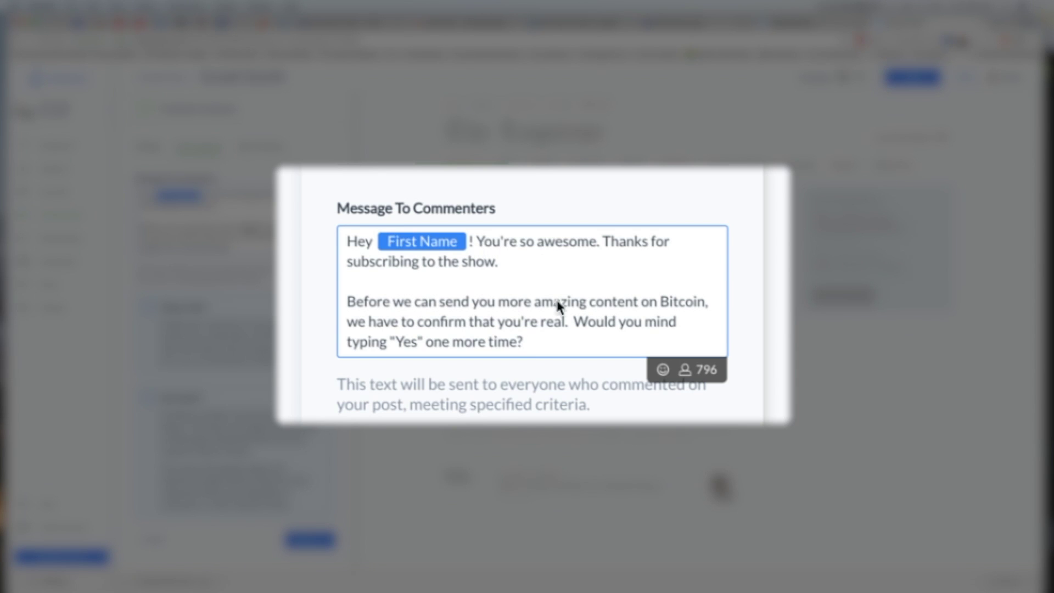
Split the final 'Would...' question onto its own paragraph
{"action": "left_click", "coordinate": [574, 320]}
{"action": "key", "text": "Return"}
{"action": "key", "text": "Return"}
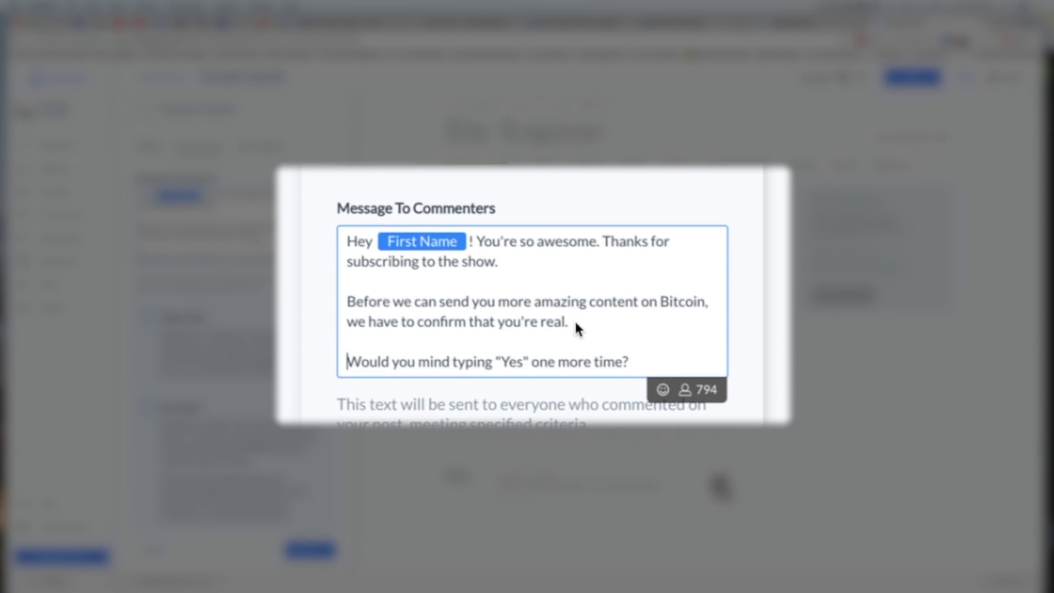
{"action": "left_click", "coordinate": [657, 362]}
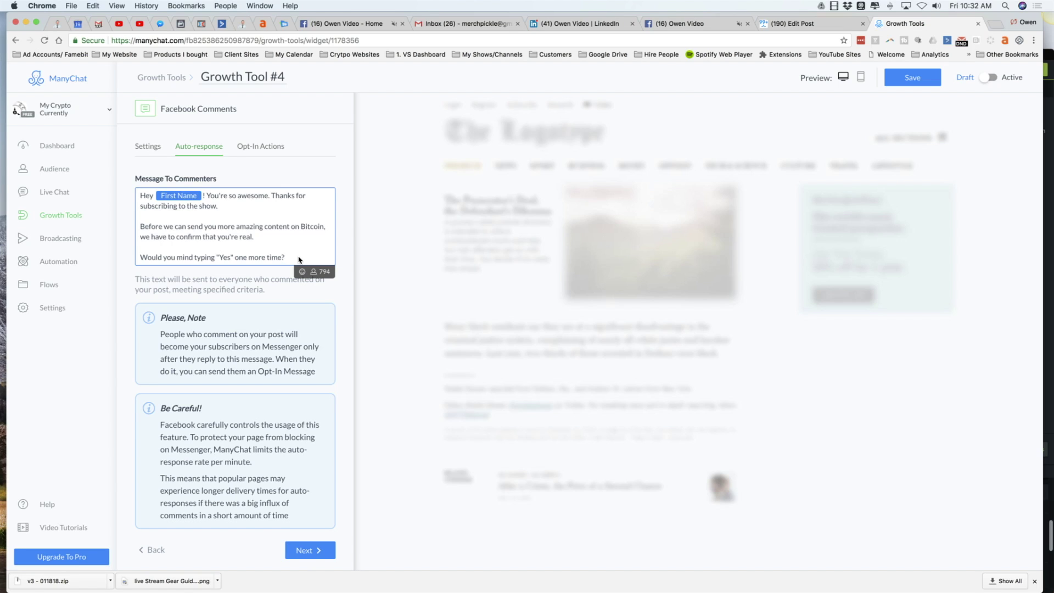
{"action": "left_click", "coordinate": [308, 554]}
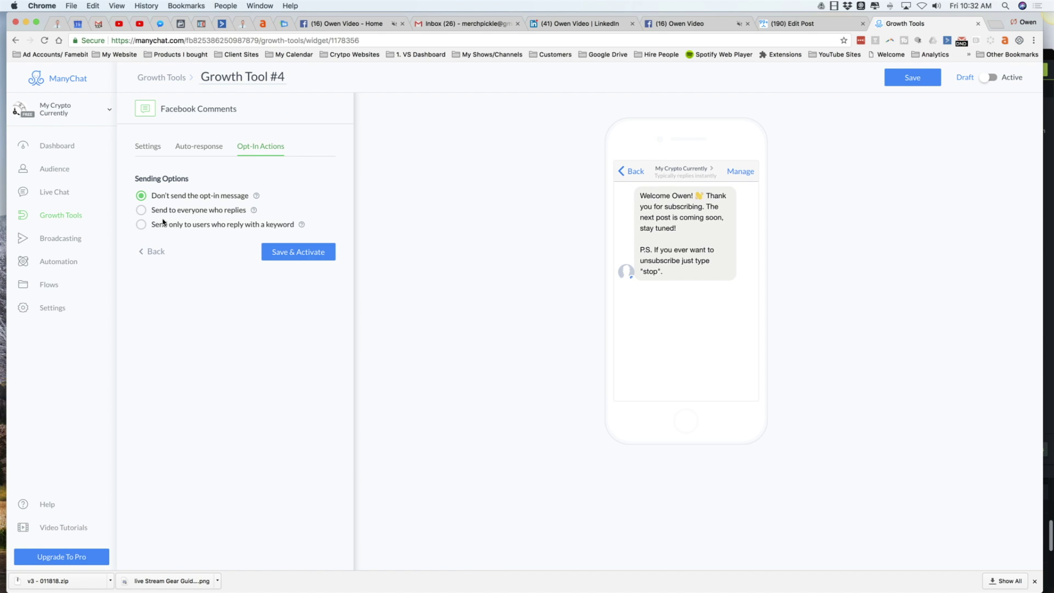
Set the opt-in message to send to everyone who replies, then save Growth Tool #4
{"action": "left_click", "coordinate": [144, 211]}
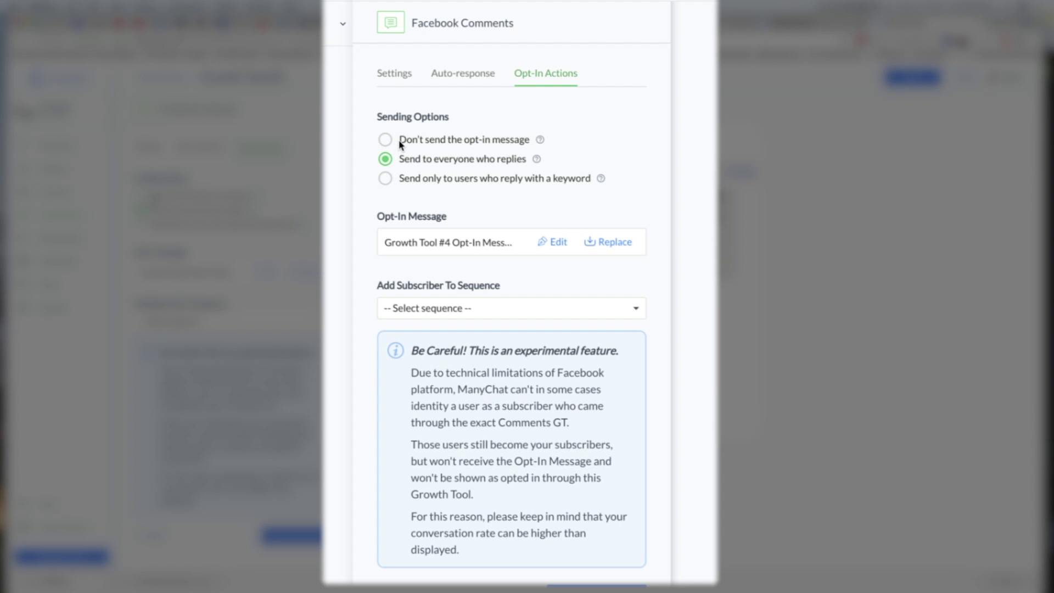
{"action": "left_click", "coordinate": [385, 140]}
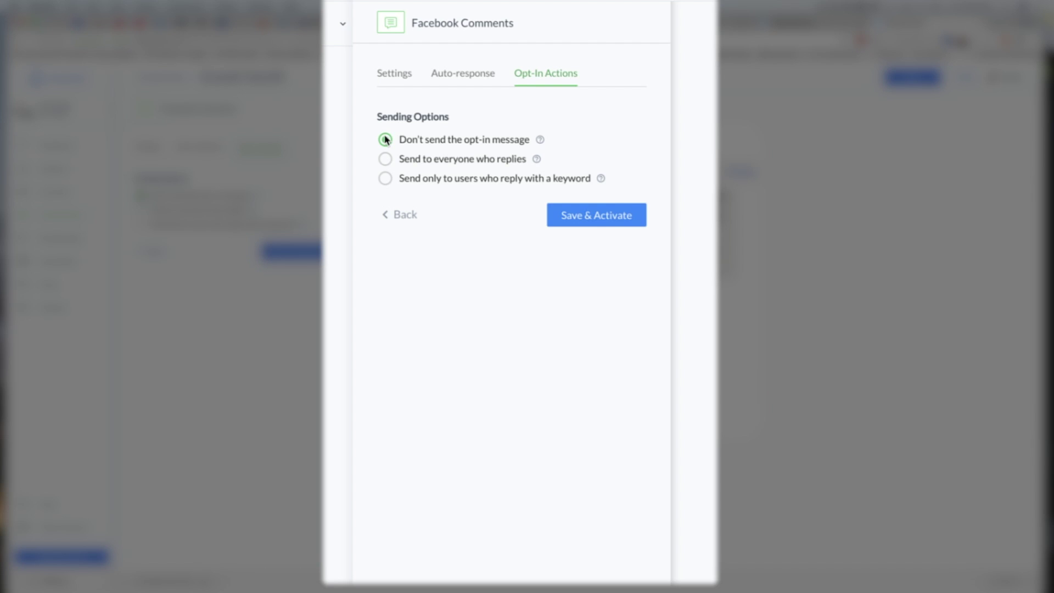
{"action": "left_click", "coordinate": [385, 160]}
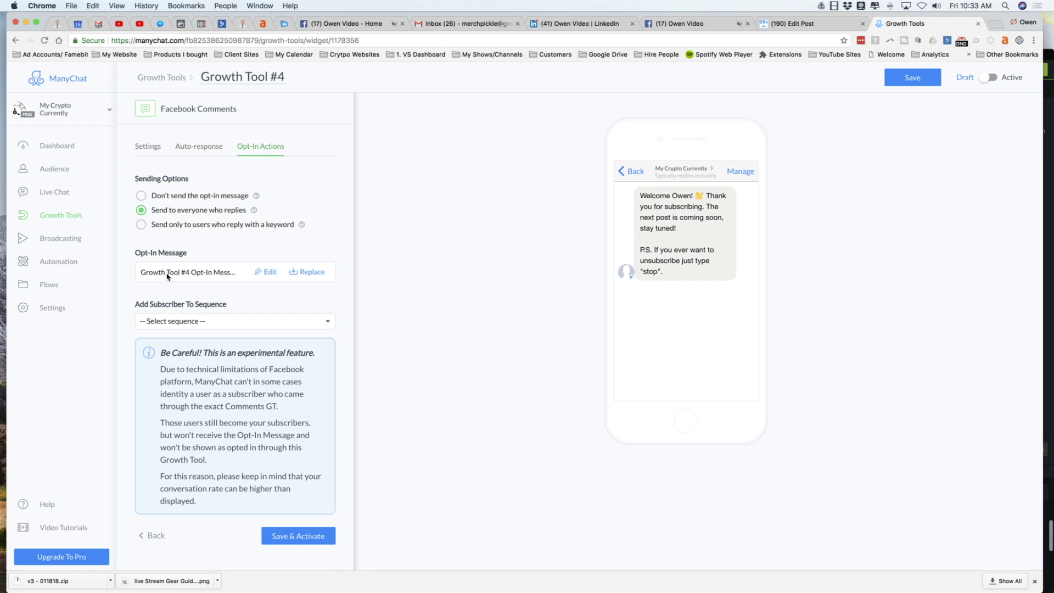
{"action": "left_click", "coordinate": [271, 273]}
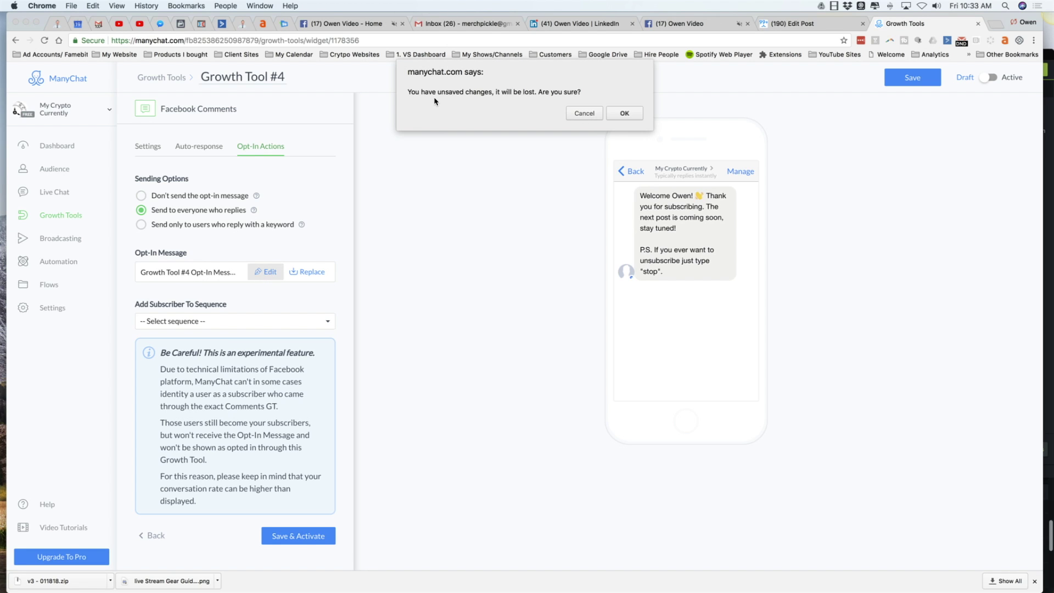
{"action": "left_click", "coordinate": [588, 115]}
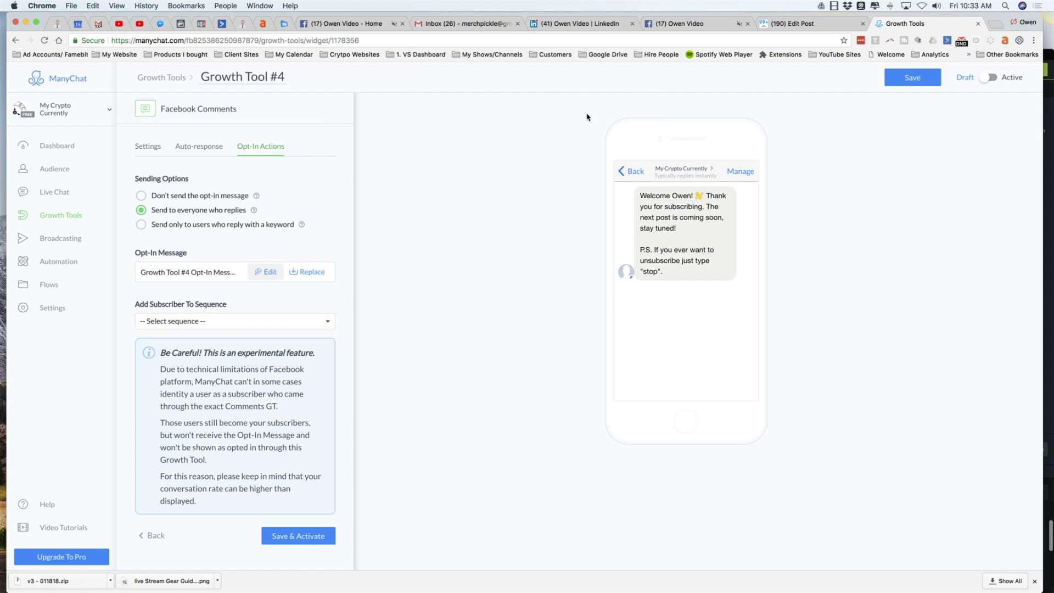
{"action": "left_click", "coordinate": [913, 78]}
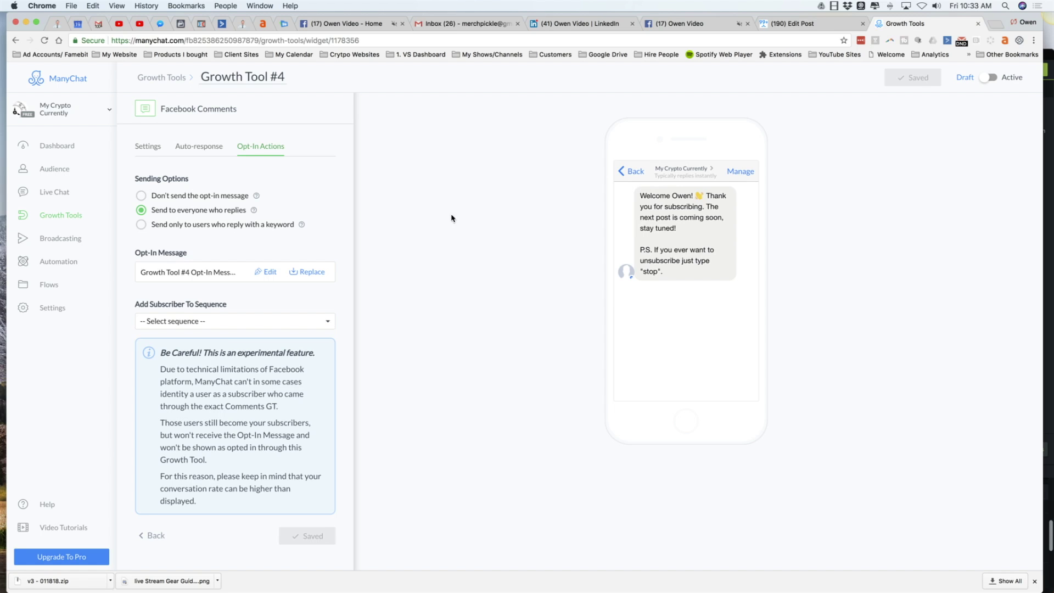
Open the opt-in message editor and paste an emoji before 'Welcome'
{"action": "left_click", "coordinate": [270, 273]}
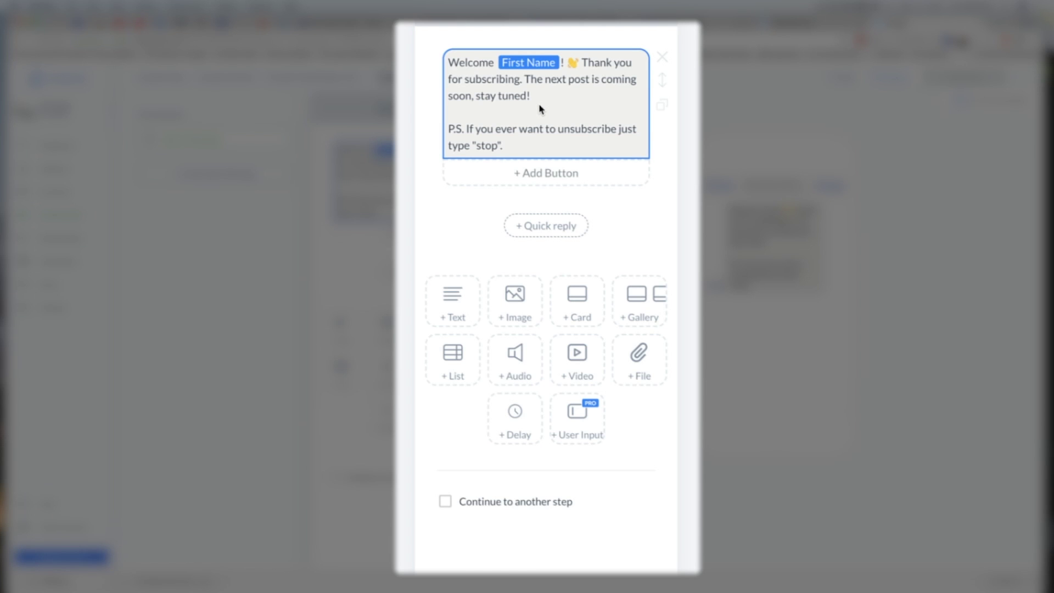
{"action": "left_click", "coordinate": [540, 109]}
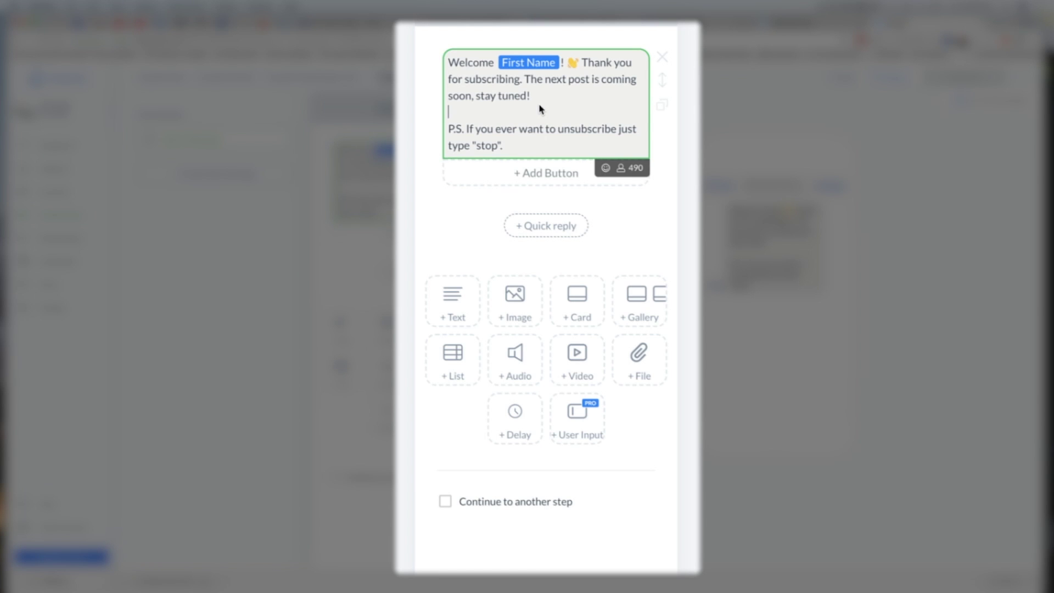
{"action": "left_click", "coordinate": [453, 64]}
{"action": "key", "text": "ctrl+v"}
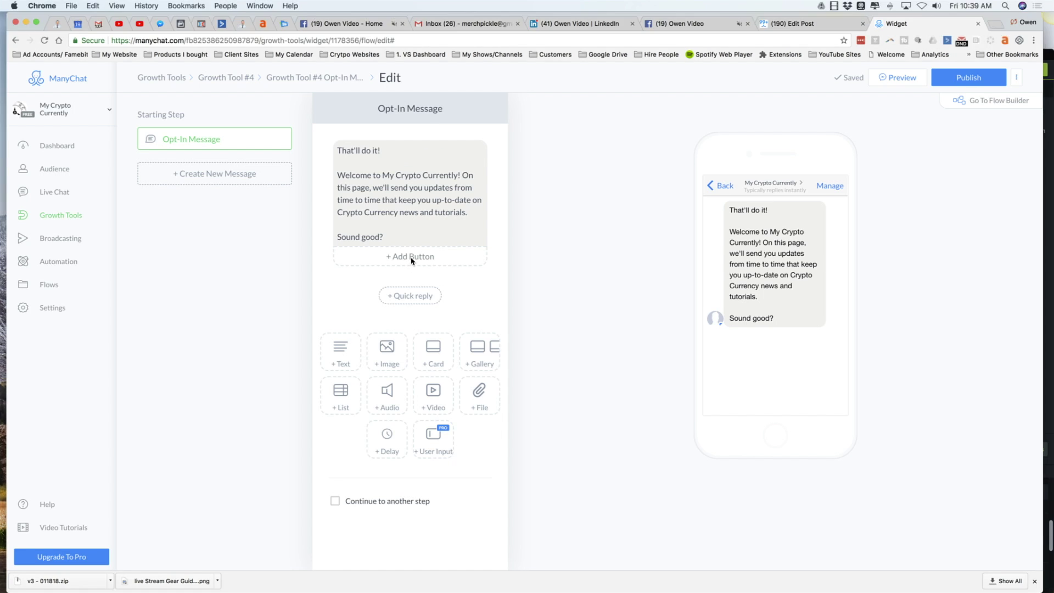
Add a 'Sure Does!' button with an emoji to the opt-in message
{"action": "left_click", "coordinate": [412, 257]}
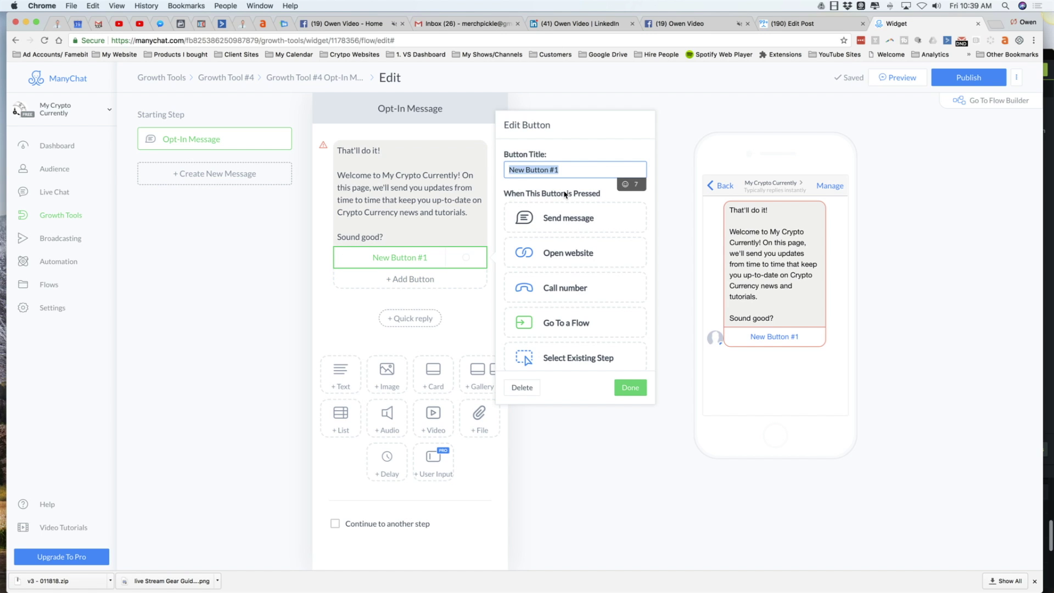
{"action": "type", "text": "Sure Does!"}
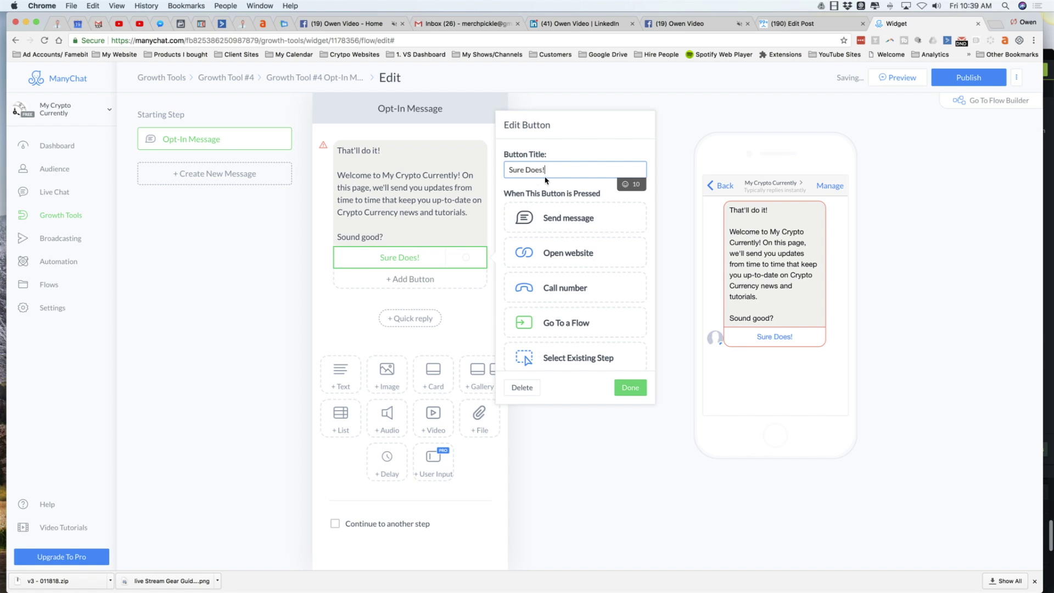
{"action": "left_click", "coordinate": [625, 184]}
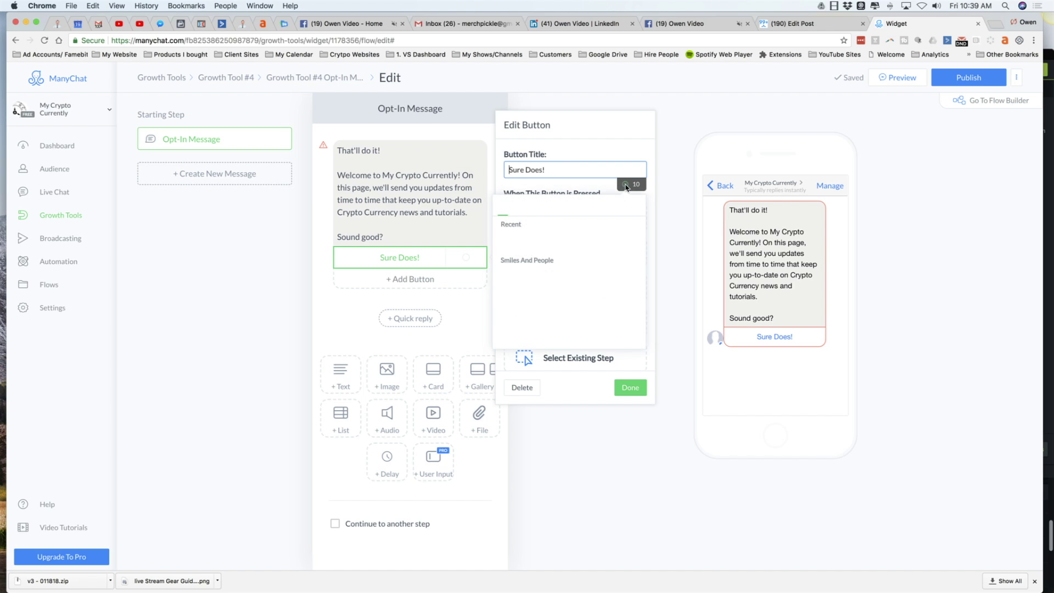
{"action": "left_click", "coordinate": [508, 242]}
Add a second button 'Show Me More!' prefixed with the sunglasses emoji
{"action": "left_click", "coordinate": [448, 279]}
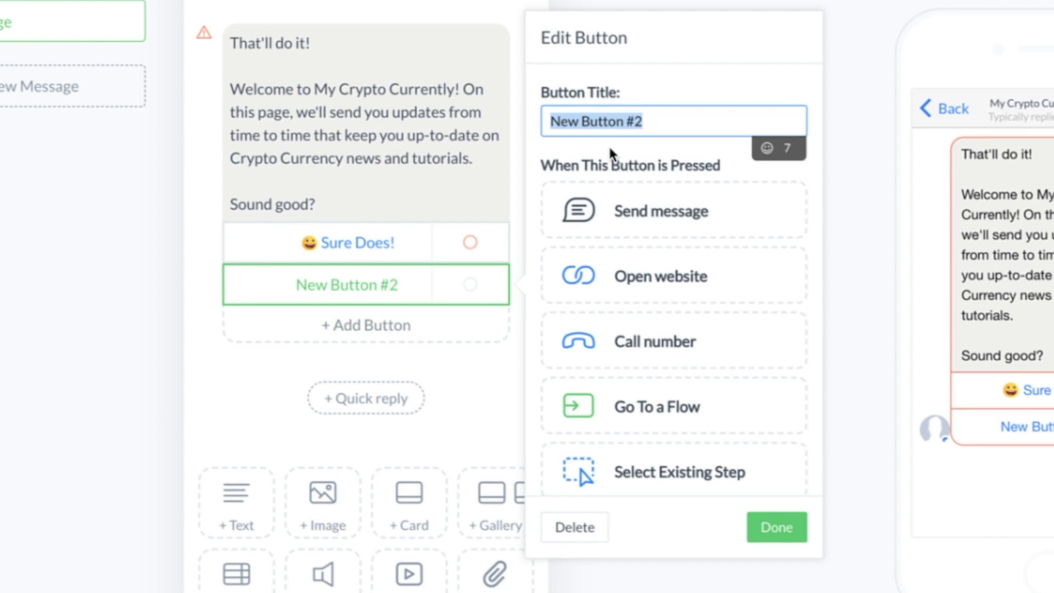
{"action": "type", "text": "Show Me More!@"}
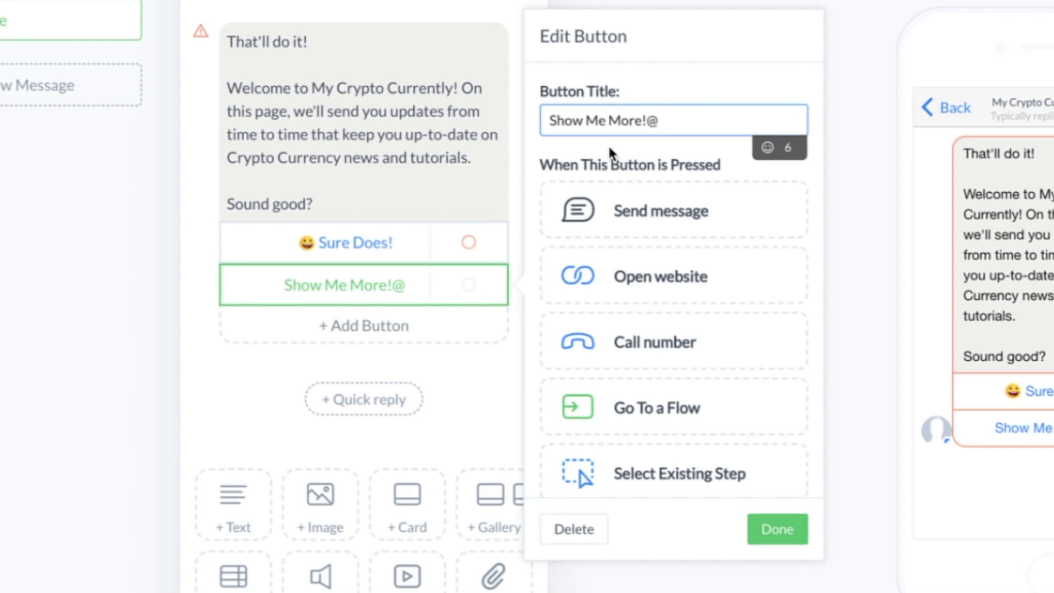
{"action": "key", "text": "BackSpace"}
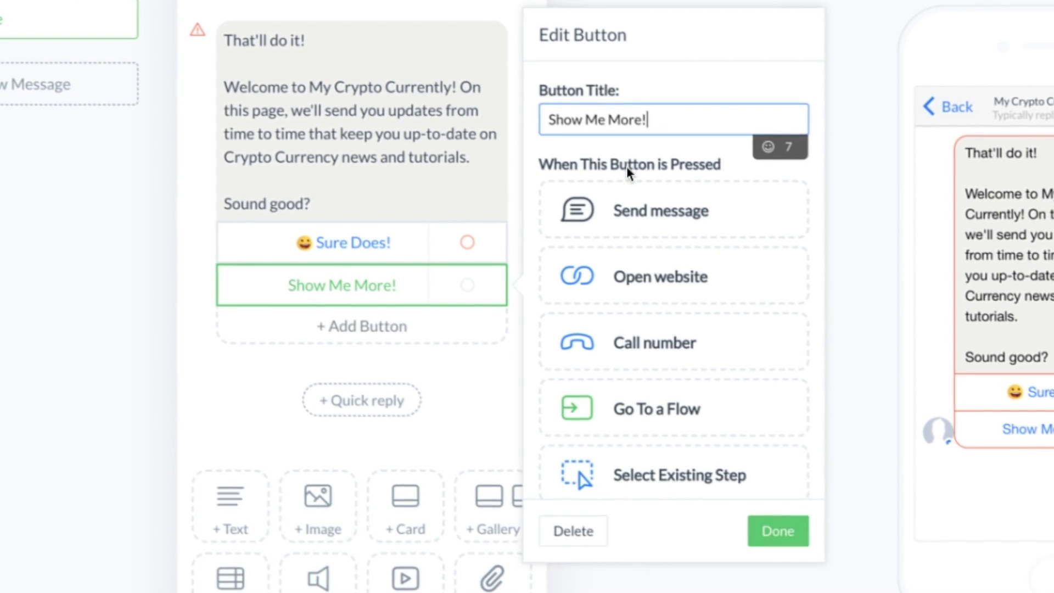
{"action": "triple_click", "coordinate": [547, 117]}
{"action": "left_click", "coordinate": [549, 117]}
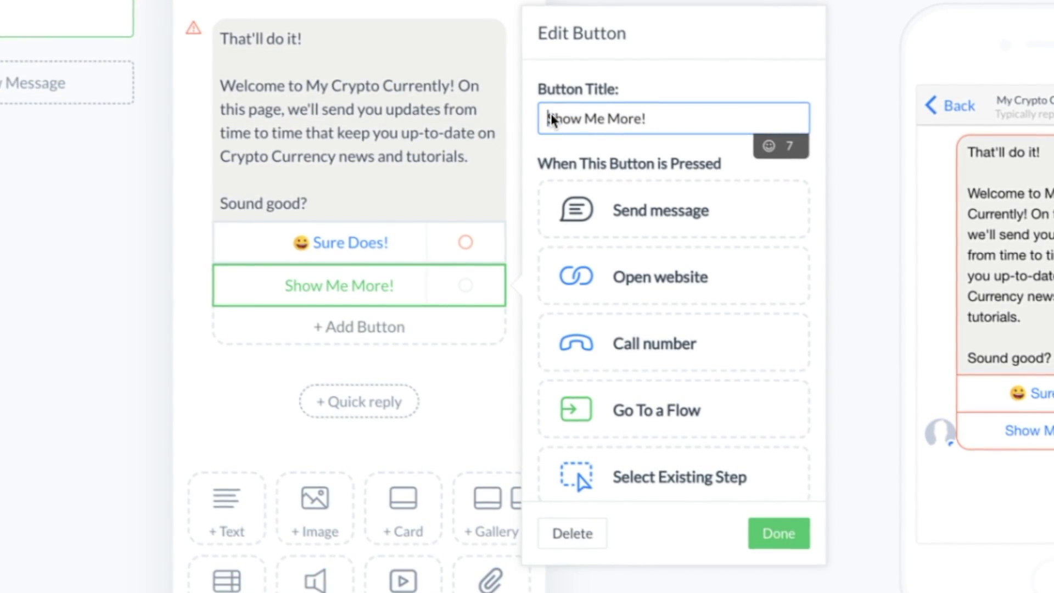
{"action": "left_click", "coordinate": [769, 146]}
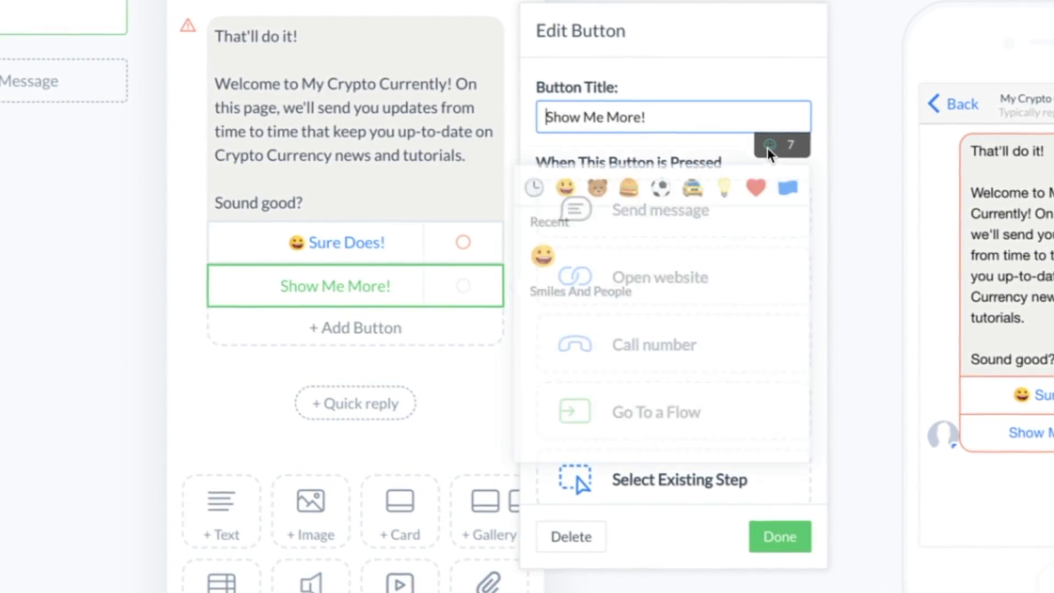
{"action": "scroll", "coordinate": [616, 370], "scroll_direction": "down", "scroll_amount": 1}
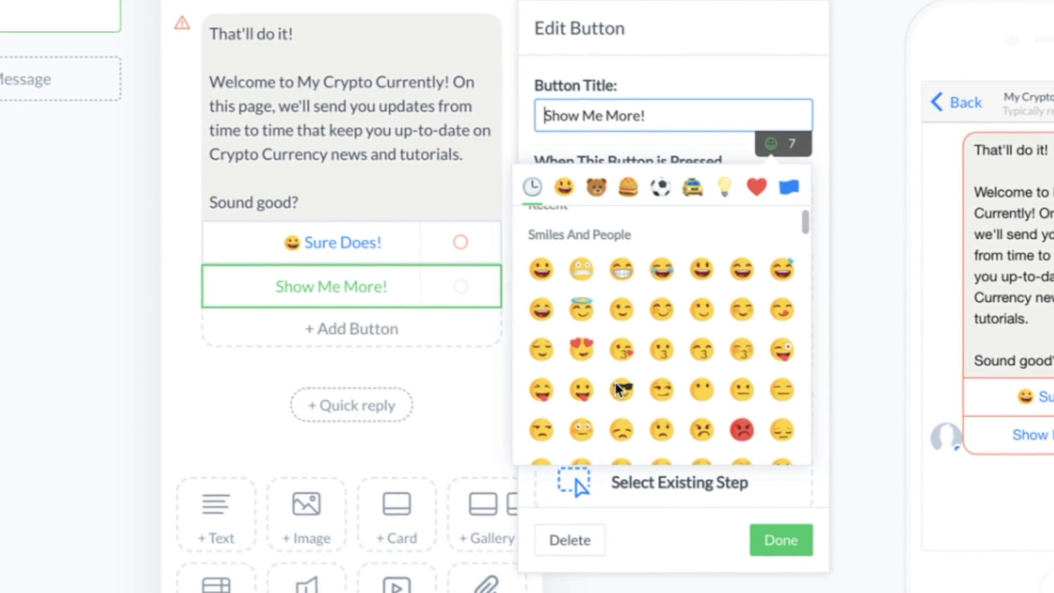
{"action": "left_click", "coordinate": [620, 388]}
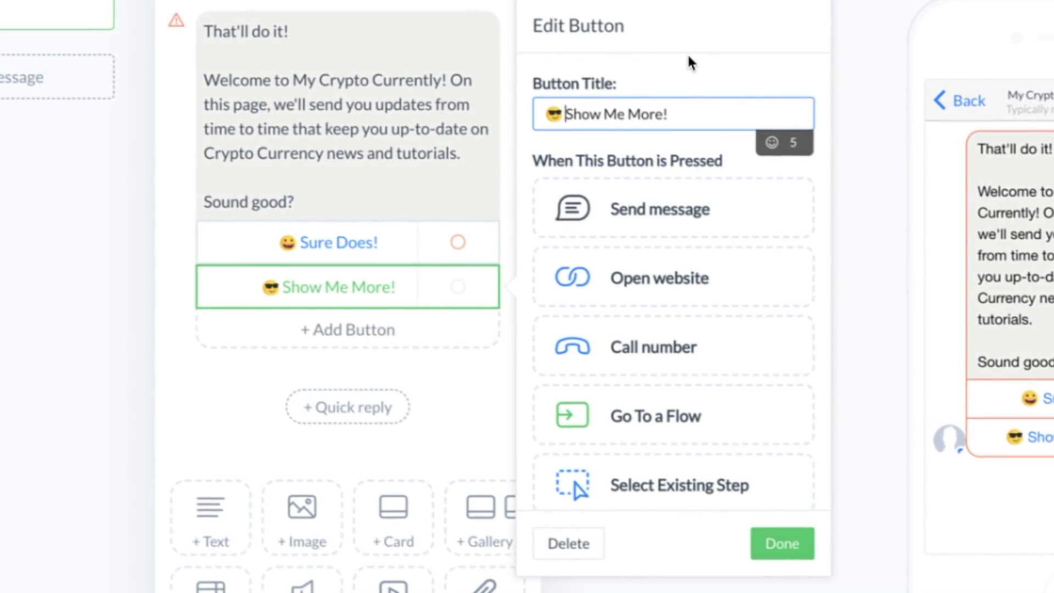
{"action": "left_click", "coordinate": [688, 52]}
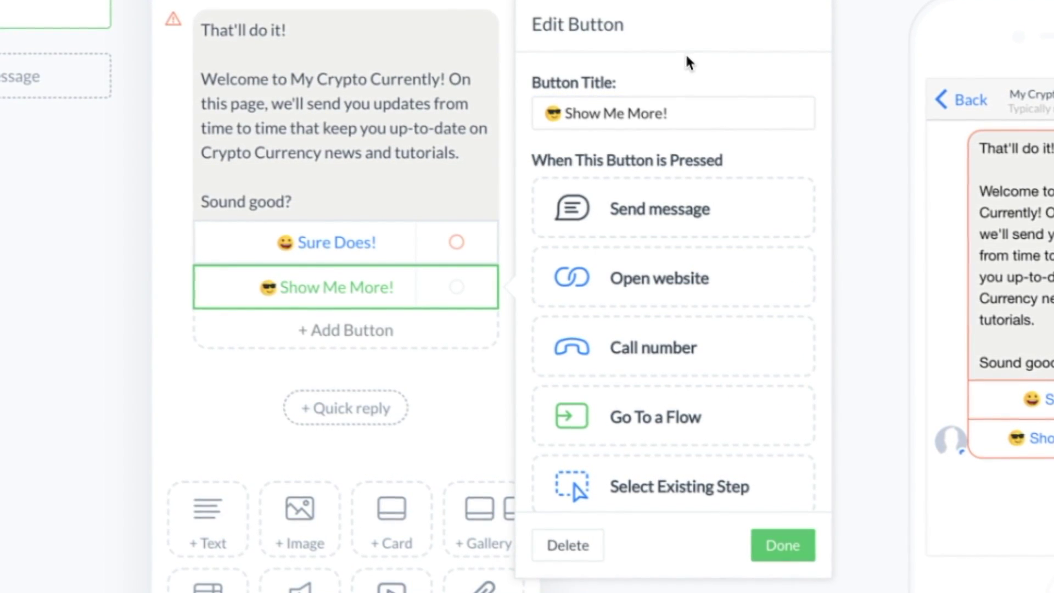
{"action": "left_click", "coordinate": [326, 245]}
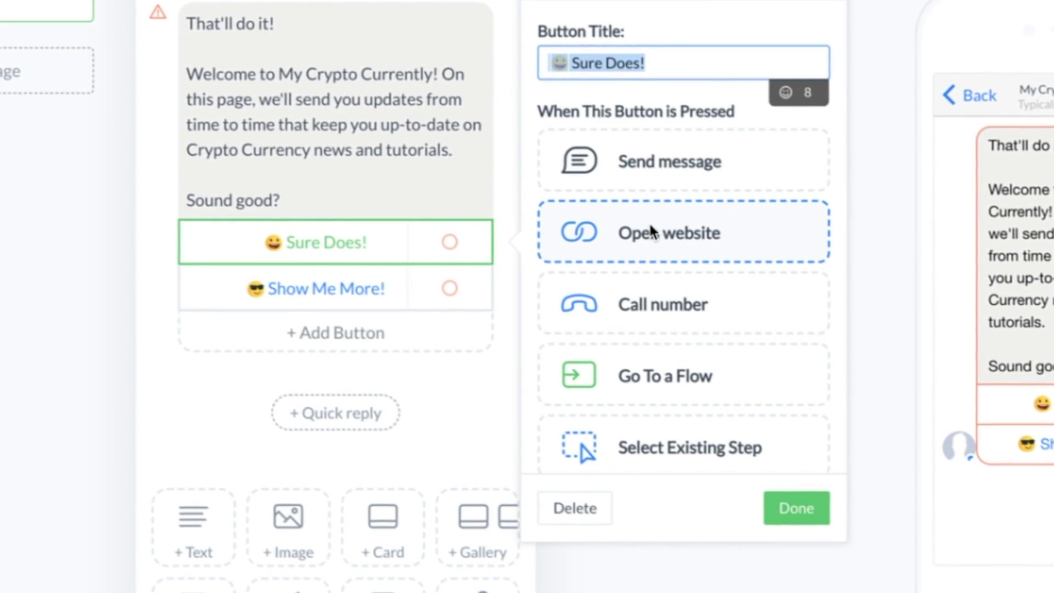
Make Sure Does! send 'Awesome. In the meantime, please check out our videos on YouTube'
{"action": "left_click", "coordinate": [670, 160]}
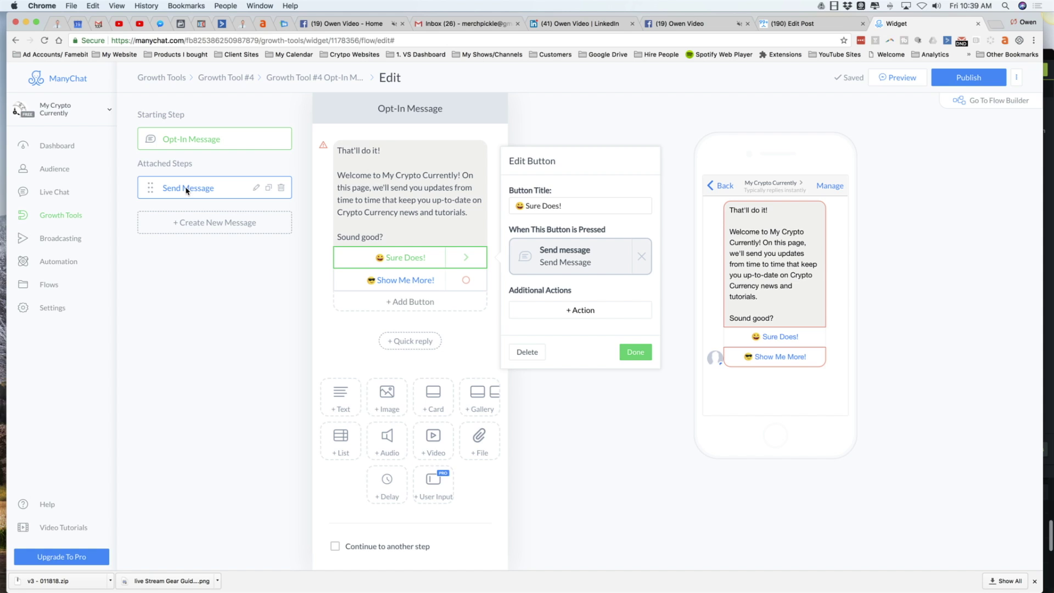
{"action": "left_click", "coordinate": [187, 189]}
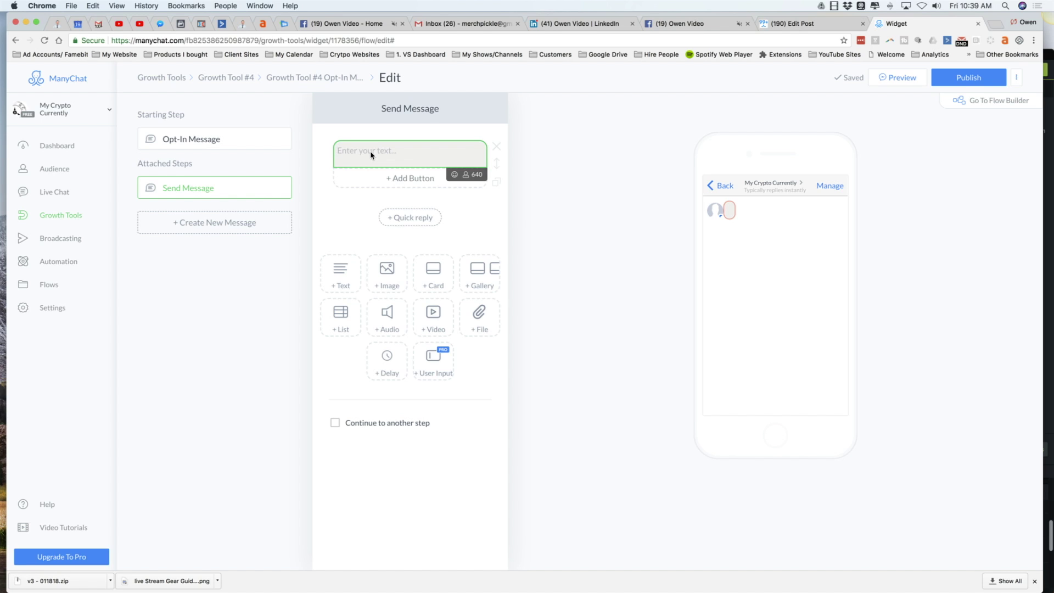
{"action": "type", "text": "Awesome"}
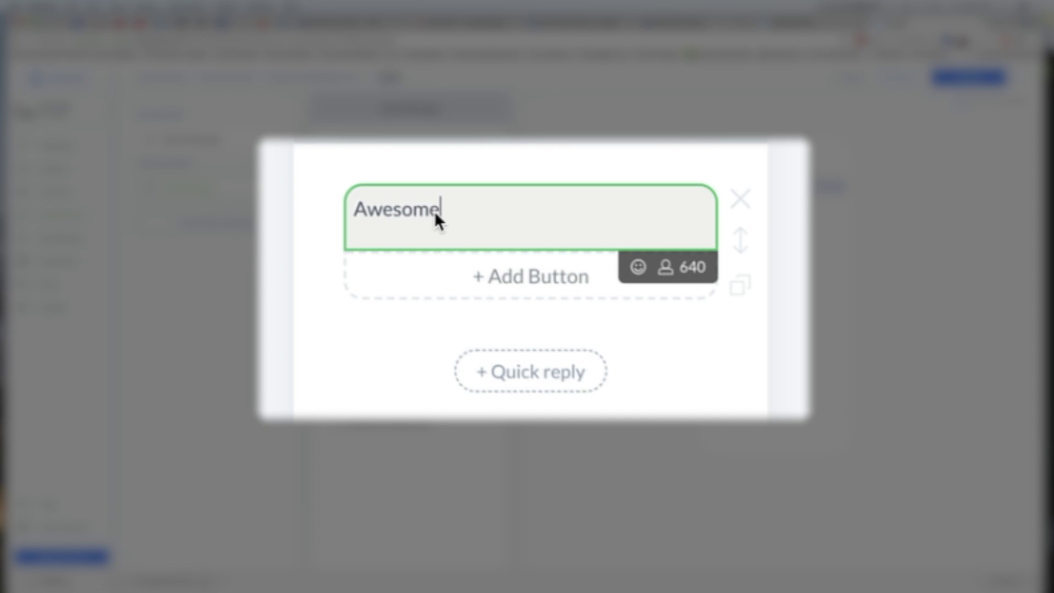
{"action": "type", "text": ". In the meantime, "}
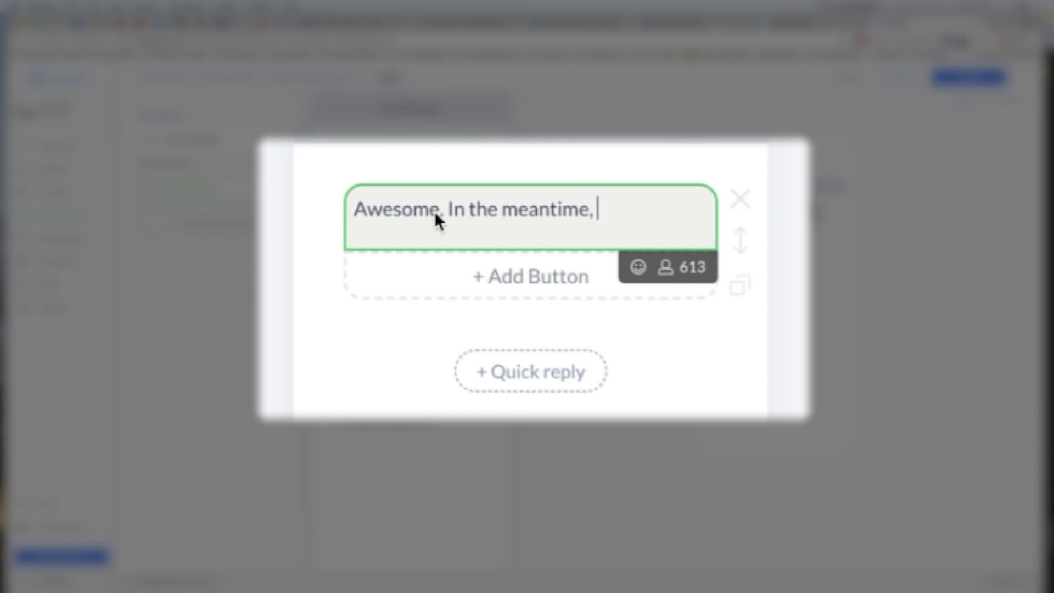
{"action": "type", "text": "ople"}
{"action": "key", "text": "BackSpace"}
{"action": "key", "text": "BackSpace"}
{"action": "key", "text": "BackSpace"}
{"action": "type", "text": "pl"}
{"action": "key", "text": "BackSpace"}
{"action": "key", "text": "BackSpace"}
{"action": "key", "text": "BackSpace"}
{"action": "type", "text": "please check out"}
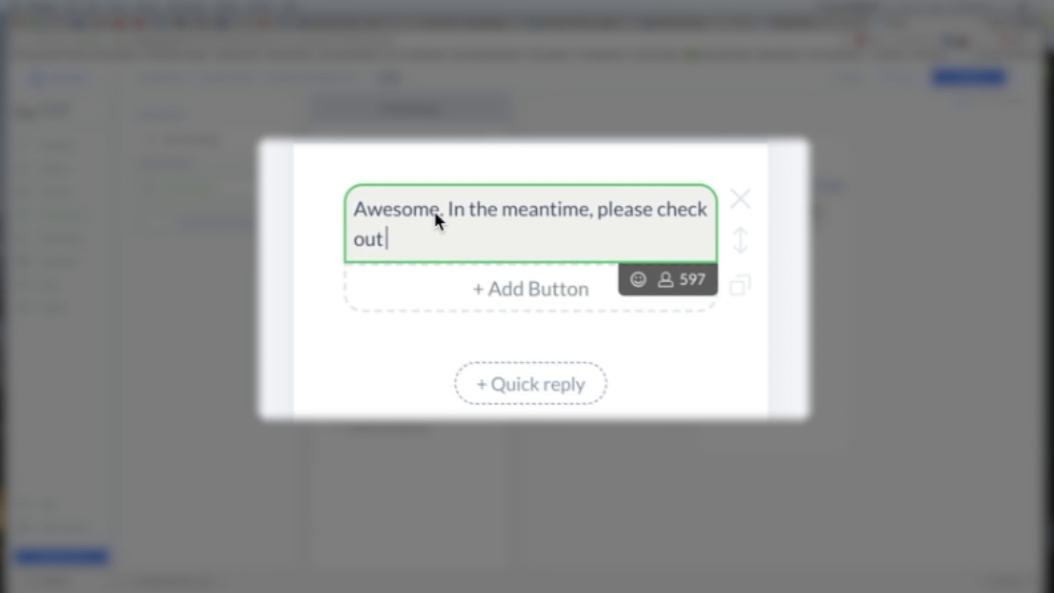
{"action": "type", "text": " our videos on YouTube"}
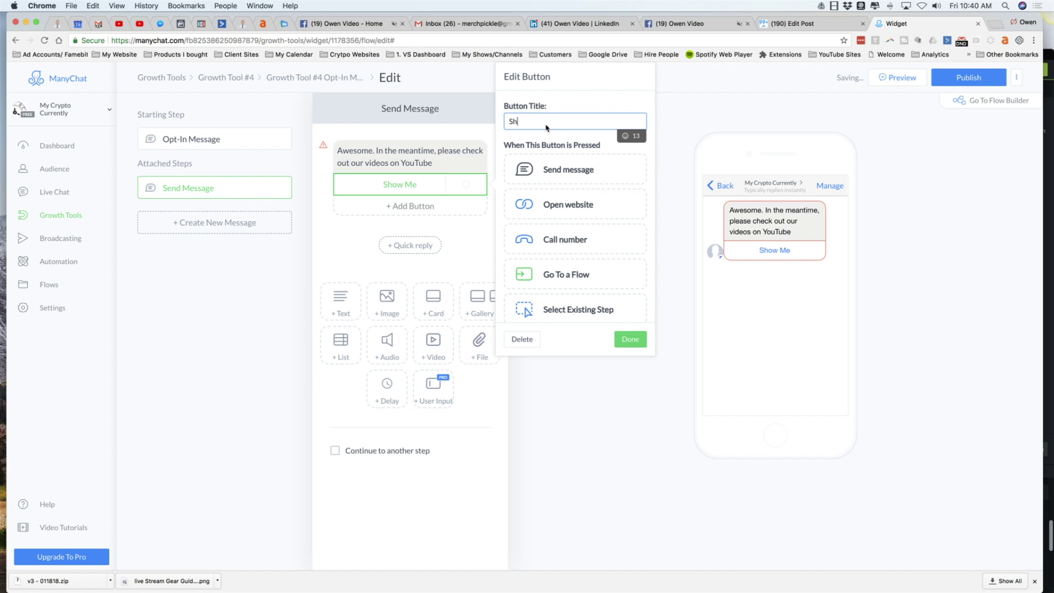
Add a 'Take me to YouTube' button that opens a website, copying the channel URL
{"action": "type", "text": "Take me to YouTube"}
{"action": "left_click", "coordinate": [631, 340]}
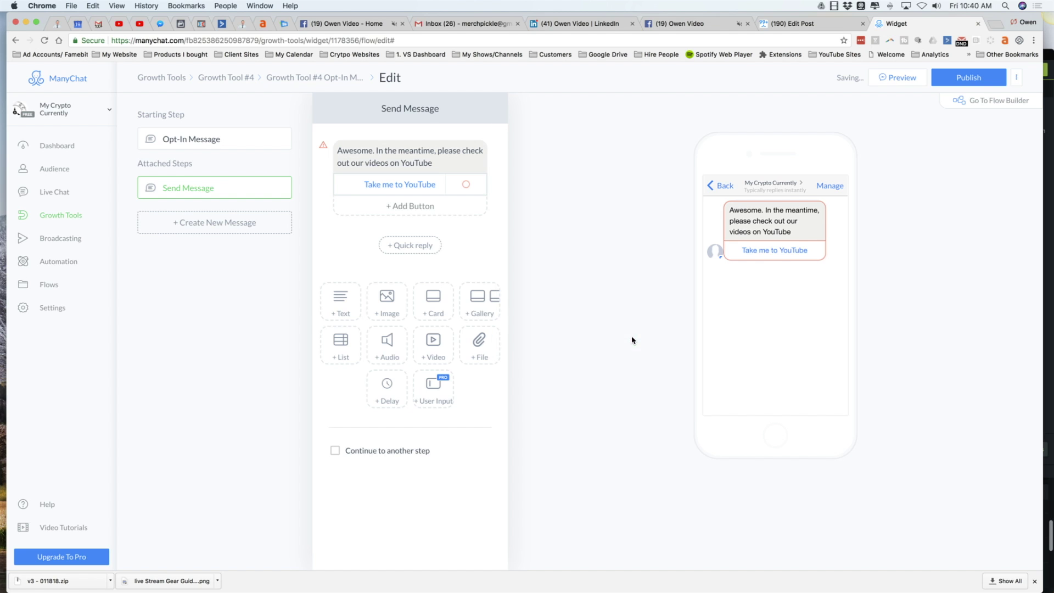
{"action": "left_click", "coordinate": [404, 190]}
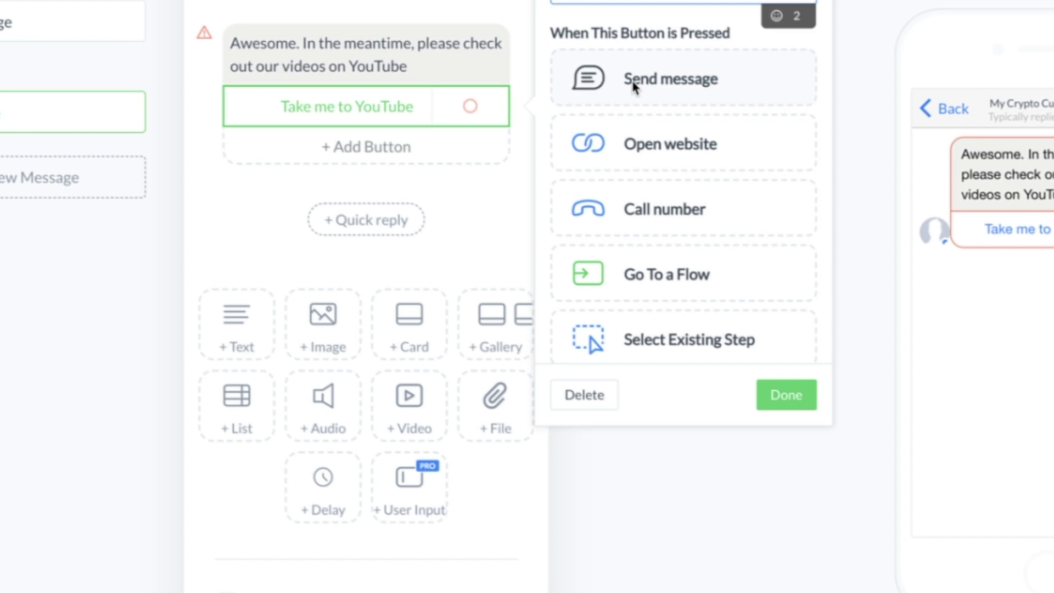
{"action": "left_click", "coordinate": [646, 142]}
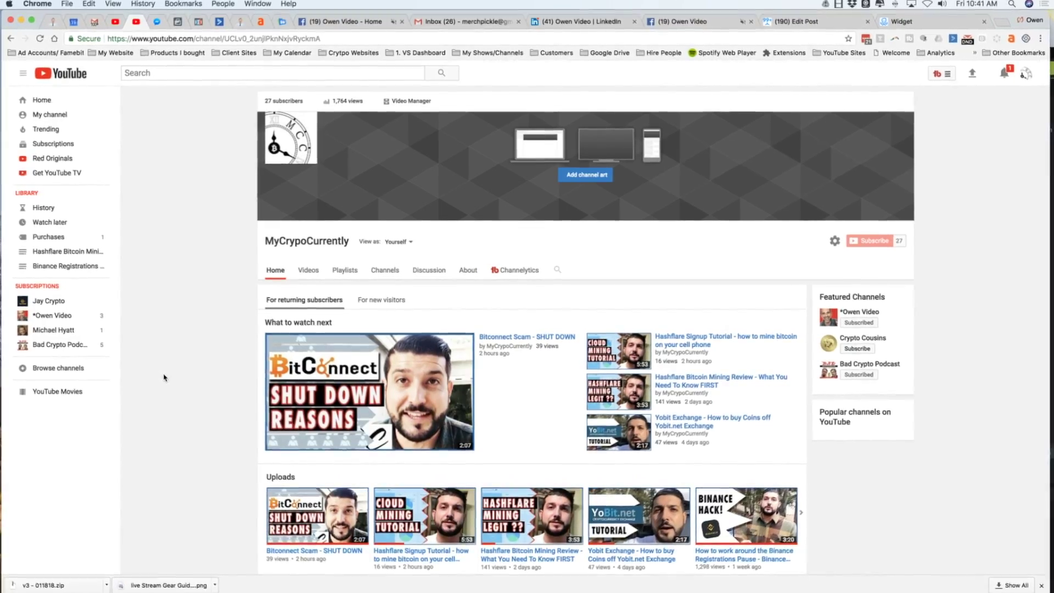
{"action": "left_click", "coordinate": [212, 37]}
{"action": "right_click", "coordinate": [212, 37]}
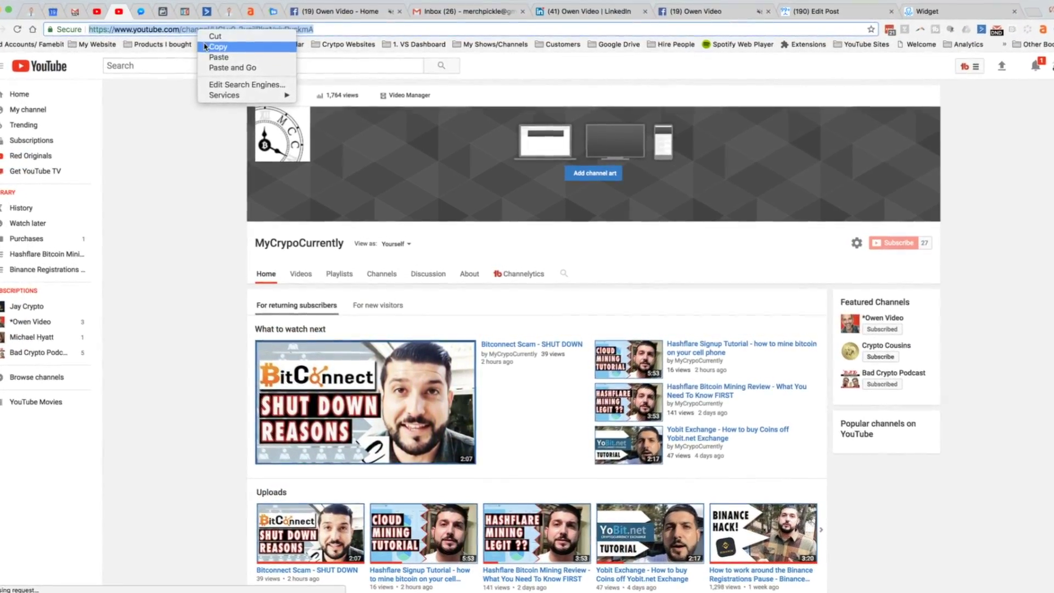
{"action": "left_click", "coordinate": [204, 46]}
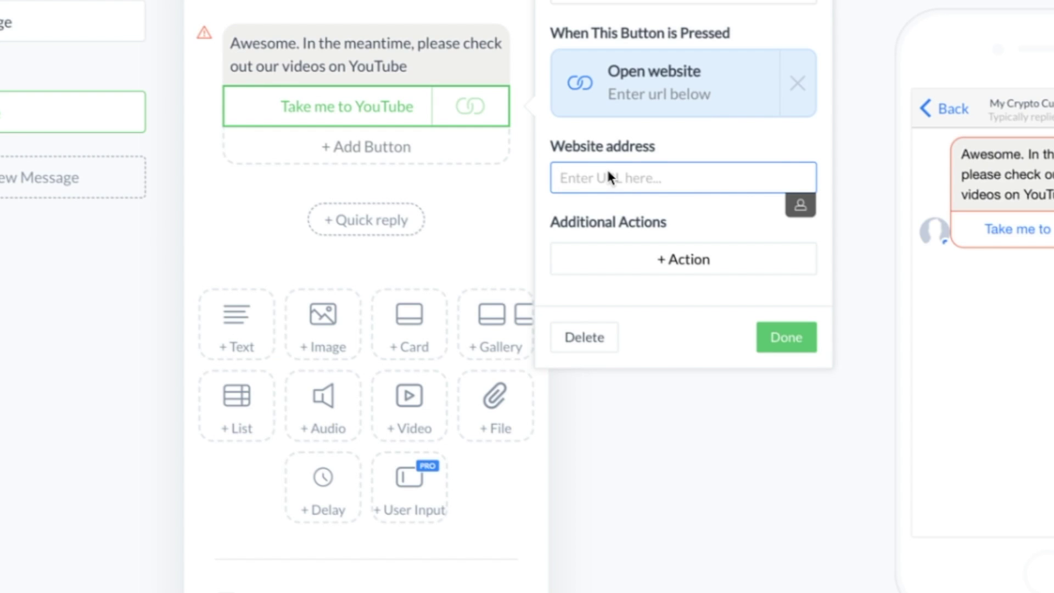
Link the Take me to YouTube button to the YouTube channel URL and tag clickers with a new 'Podcast' tag
{"action": "key", "text": "super+v"}
{"action": "left_click", "coordinate": [632, 230]}
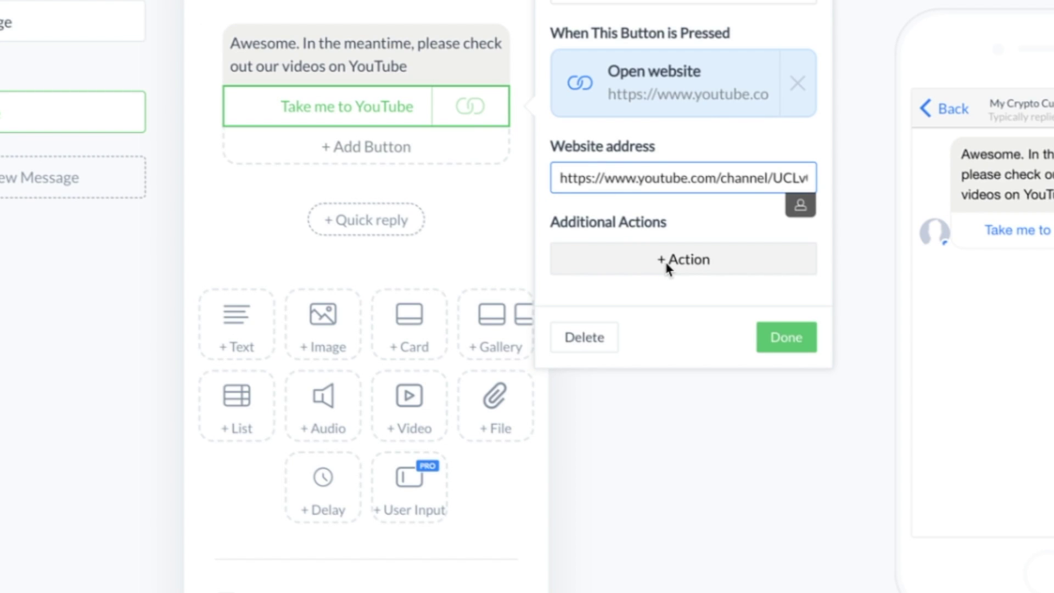
{"action": "left_click", "coordinate": [666, 264]}
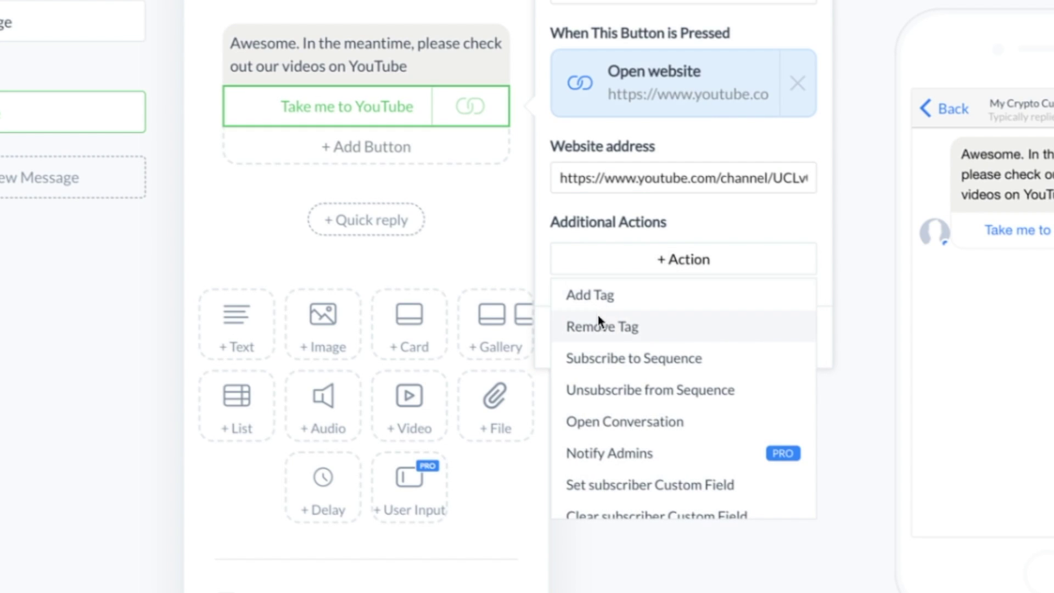
{"action": "left_click", "coordinate": [591, 295]}
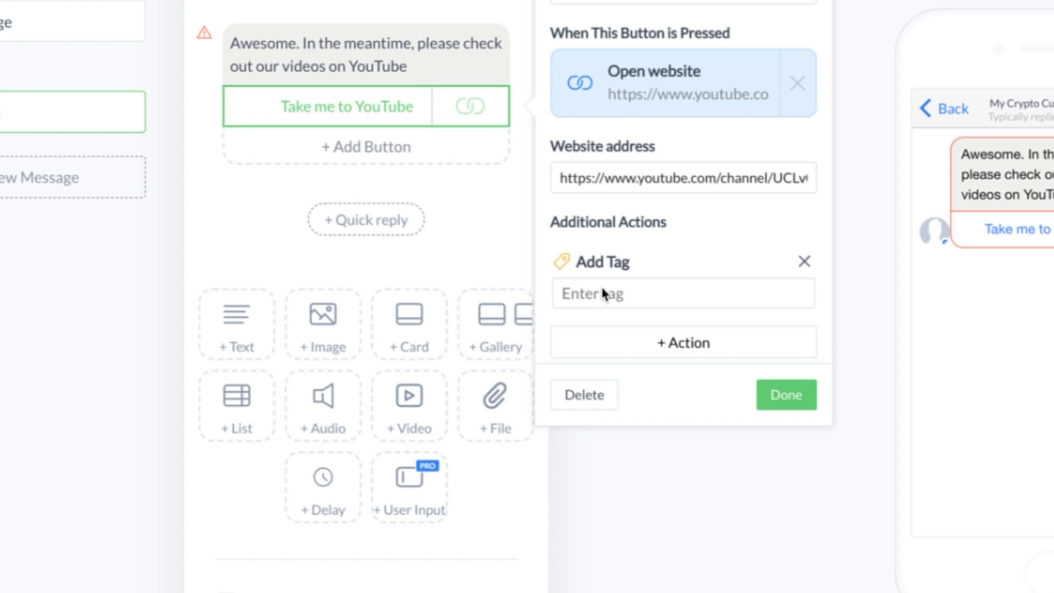
{"action": "type", "text": "P"}
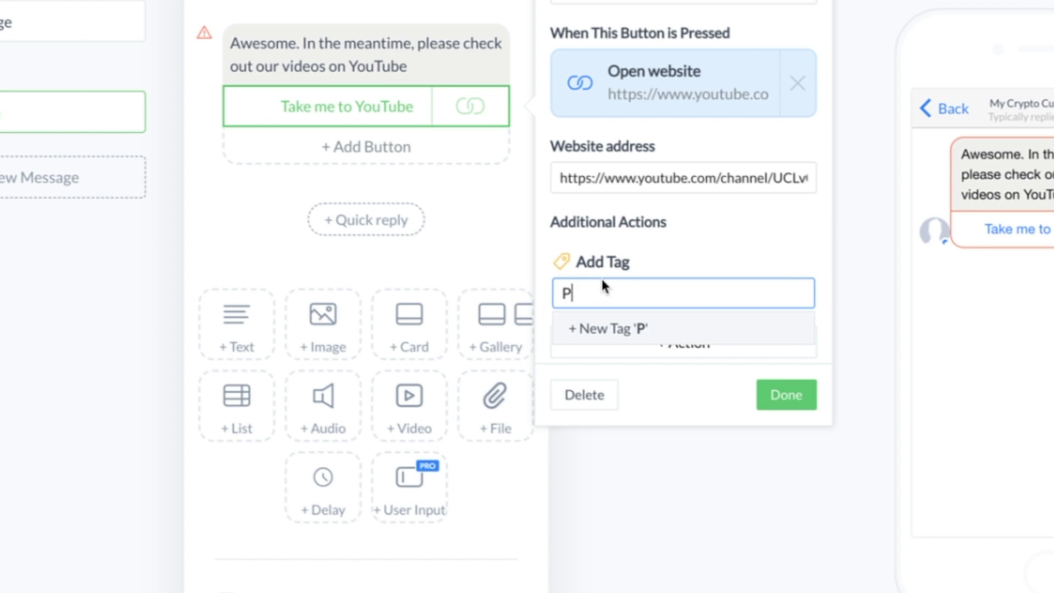
{"action": "type", "text": "odcast"}
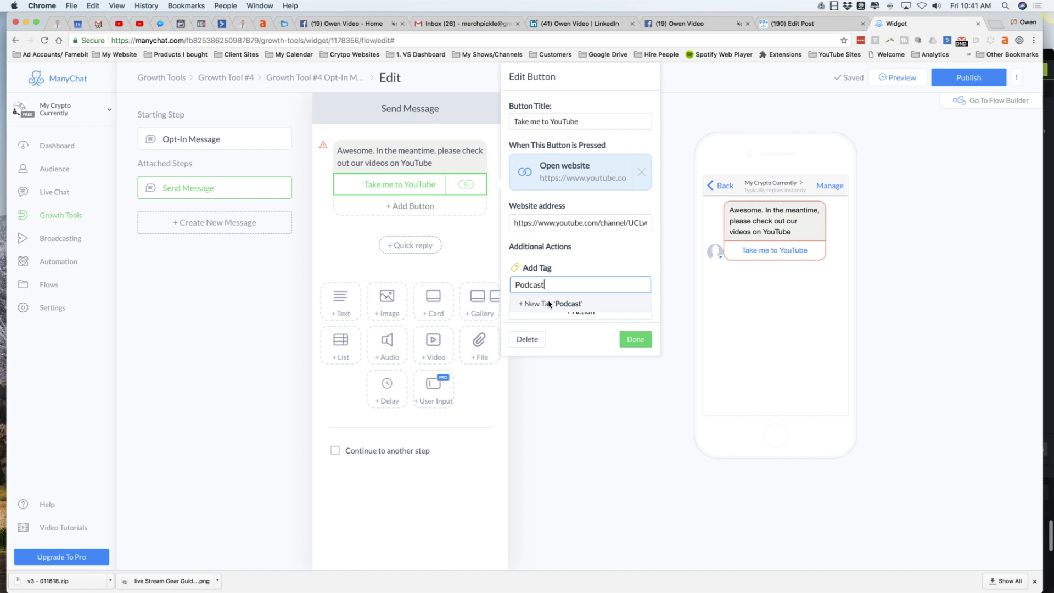
{"action": "left_click", "coordinate": [550, 304]}
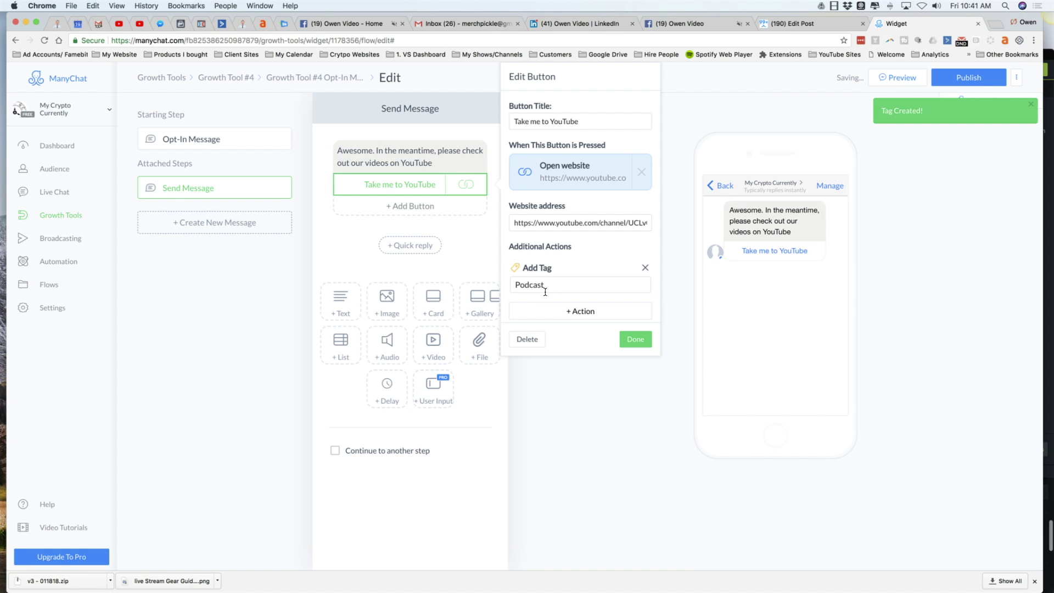
{"action": "left_click", "coordinate": [635, 339]}
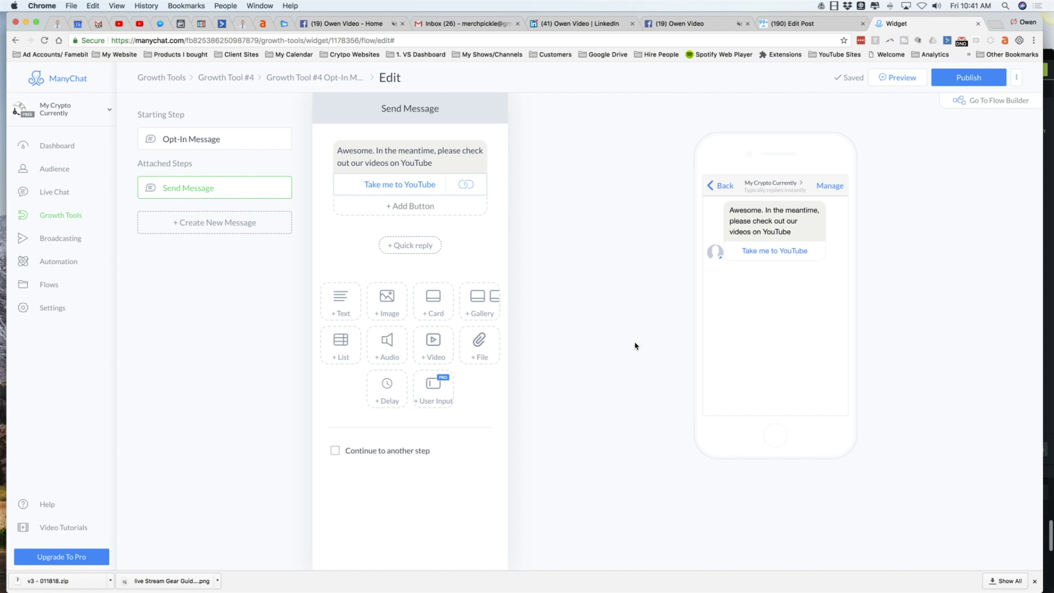
Attach a new Send Message #1 step to the opt-in message's Show Me More! button and begin its text
{"action": "left_click", "coordinate": [206, 144]}
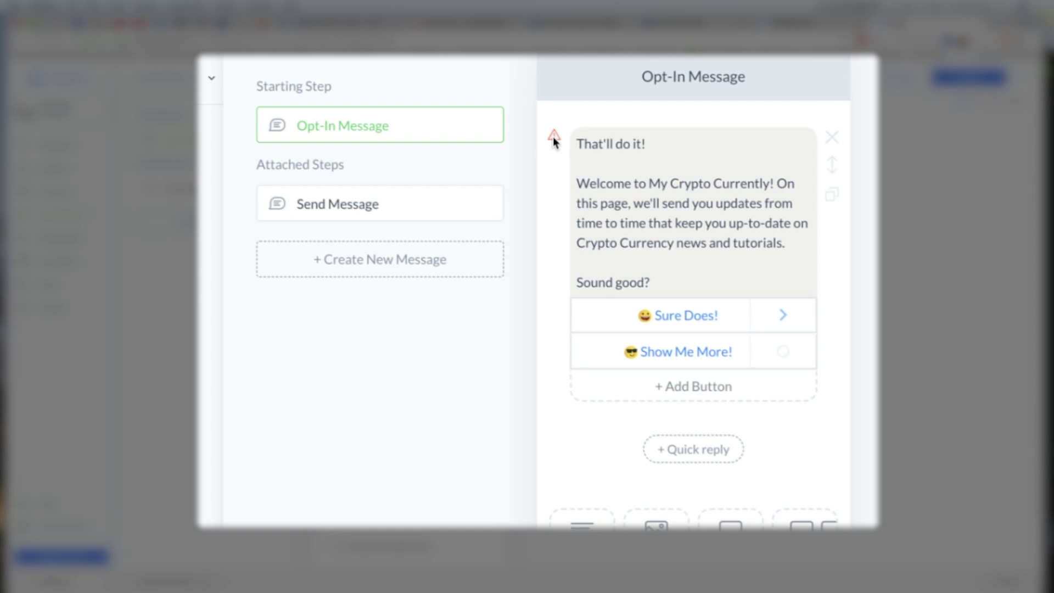
{"action": "mouse_move", "coordinate": [320, 144]}
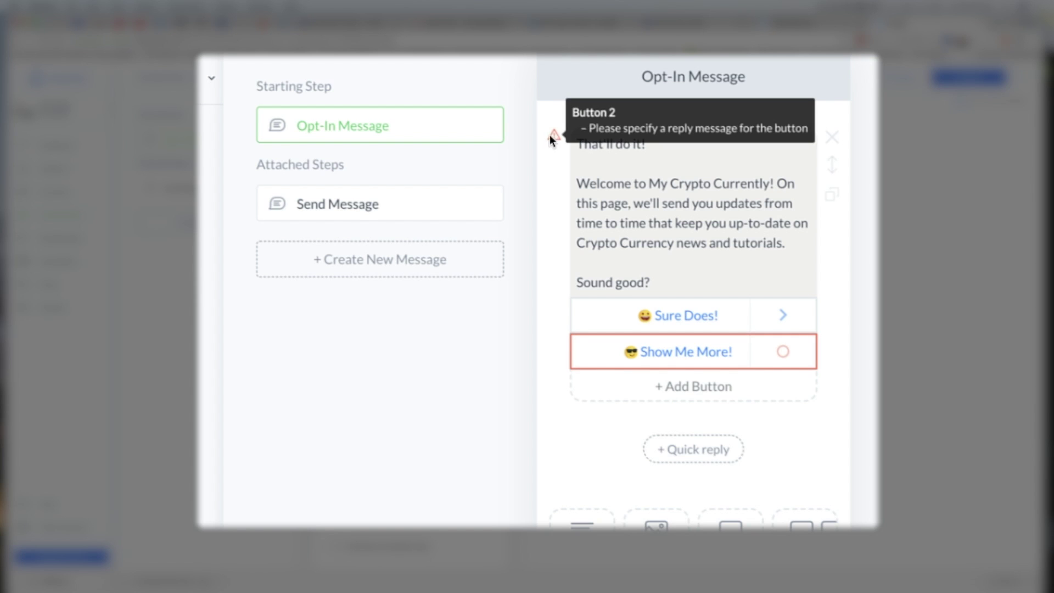
{"action": "left_click", "coordinate": [704, 350]}
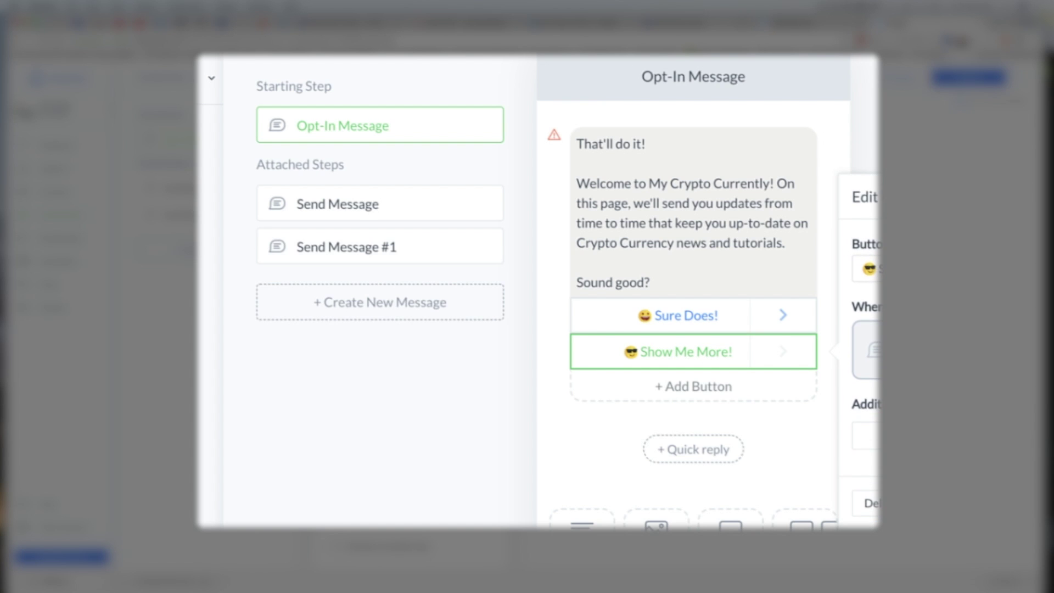
{"action": "left_click", "coordinate": [351, 241]}
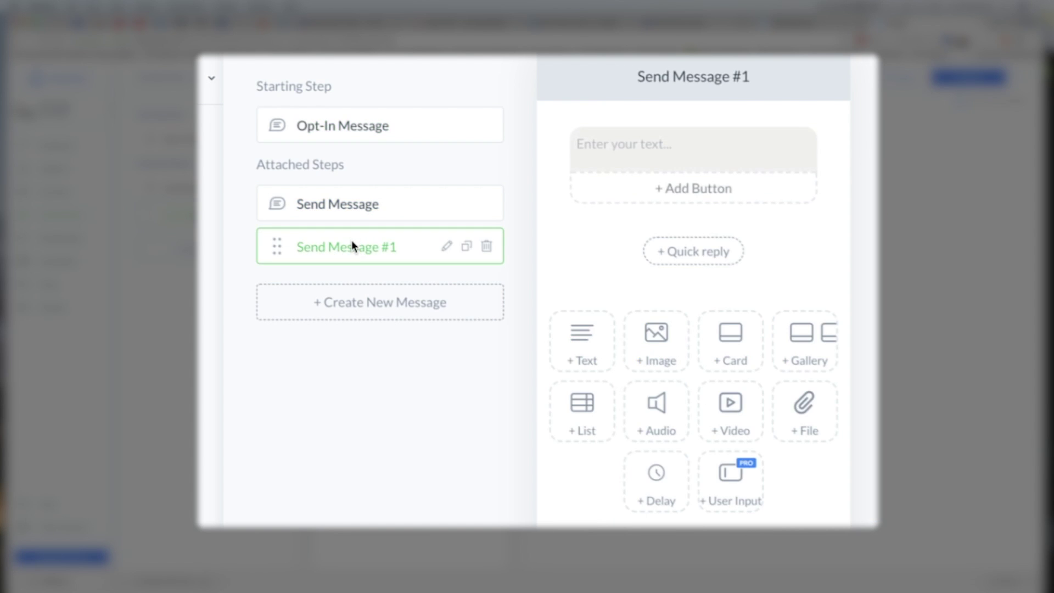
{"action": "left_click", "coordinate": [363, 214]}
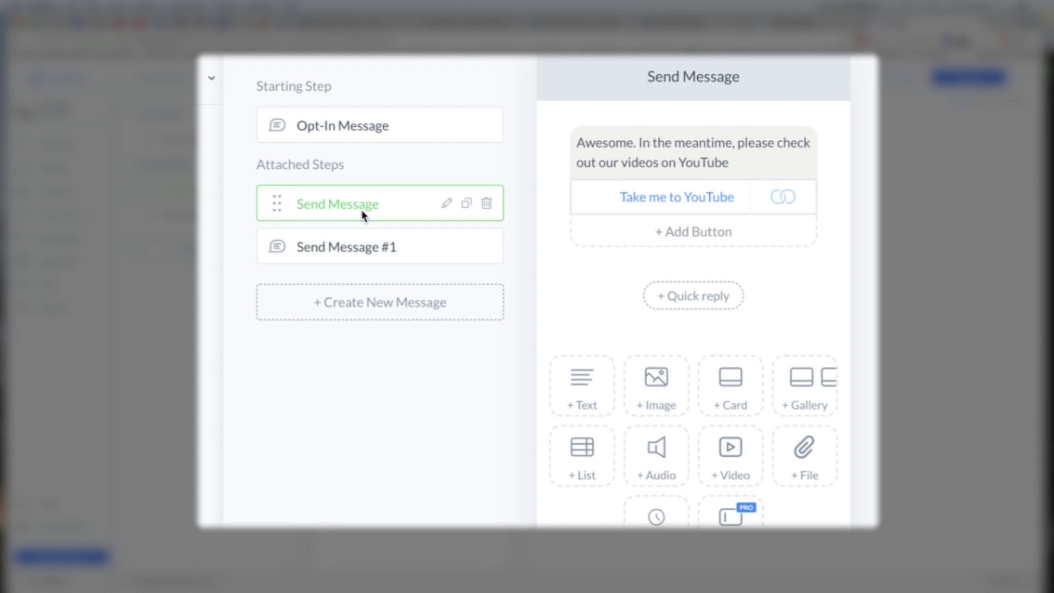
{"action": "left_click", "coordinate": [391, 246]}
{"action": "left_click", "coordinate": [619, 159]}
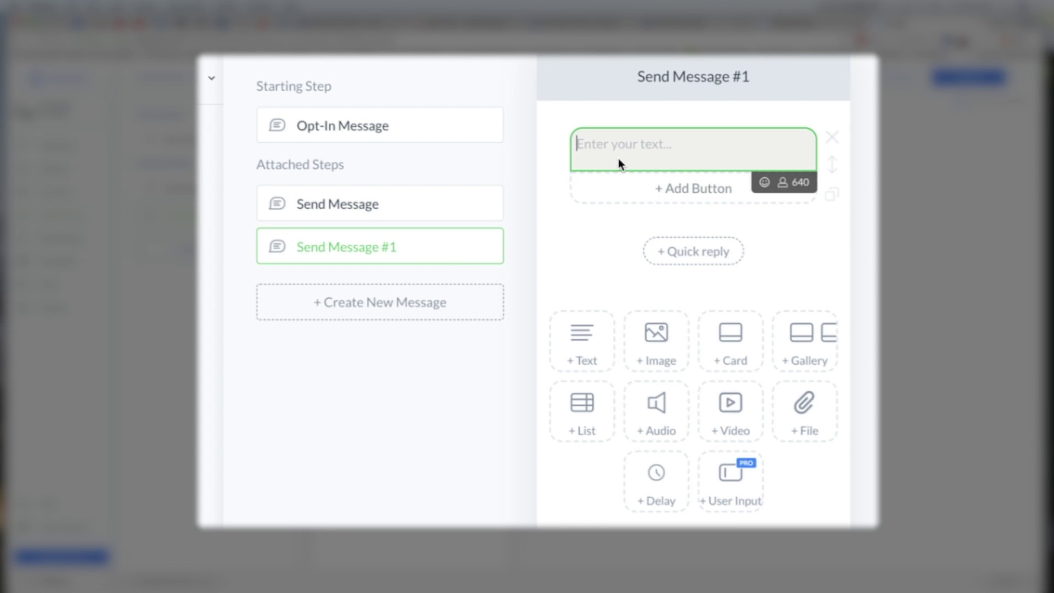
{"action": "type", "text": "Thank"}
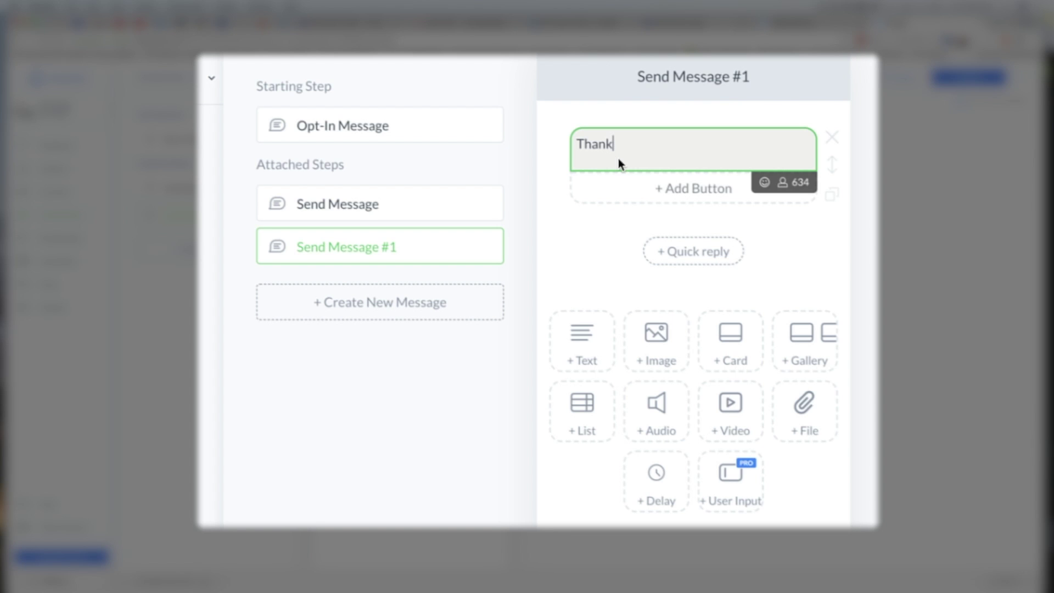
Write Send Message #1: 'Awesome! Check out our YouTube channel. We have amazing training videos on Crypto.'
{"action": "key", "text": "BackSpace"}
{"action": "type", "text": "Awesome! Check out "}
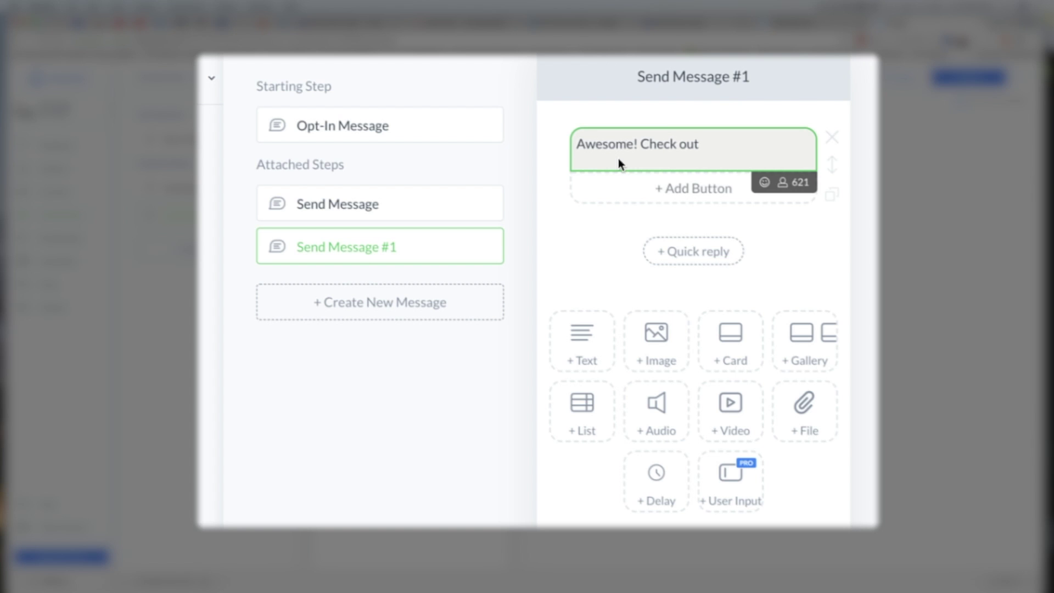
{"action": "type", "text": "our YouTube chan"}
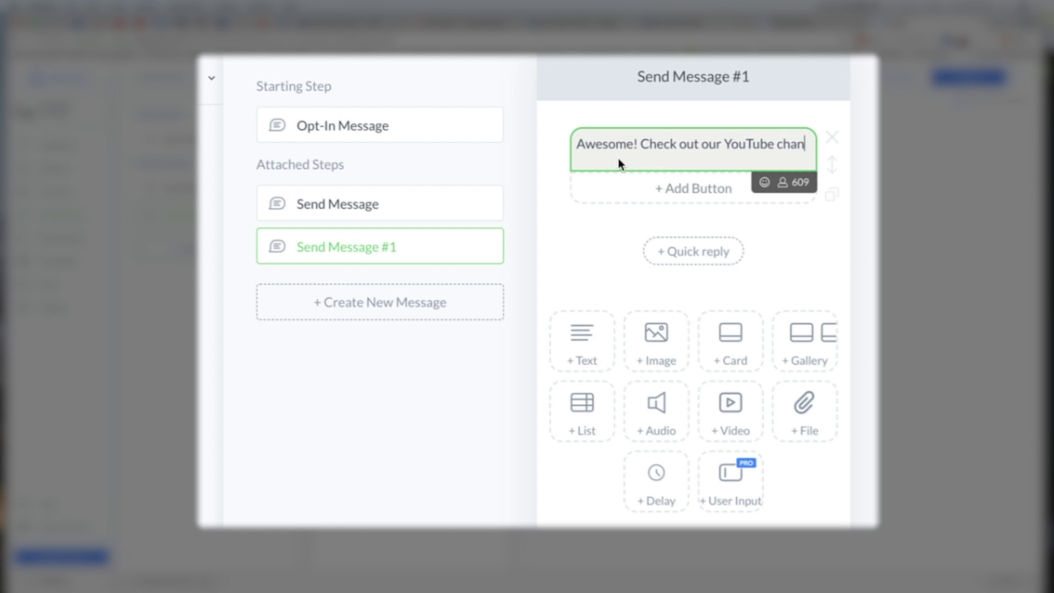
{"action": "type", "text": "nel. We have "}
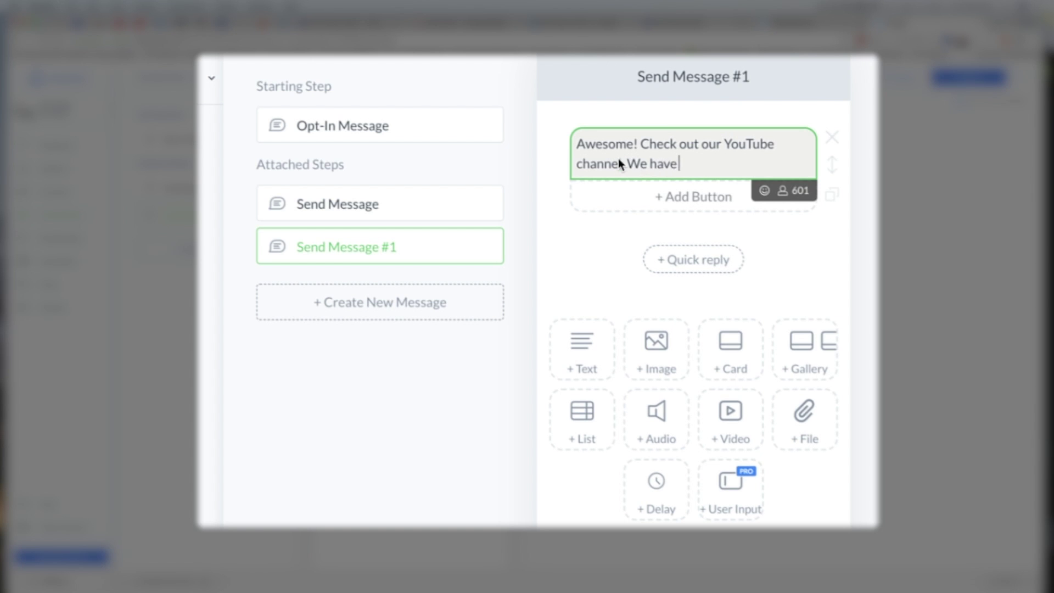
{"action": "type", "text": "amazing videos"}
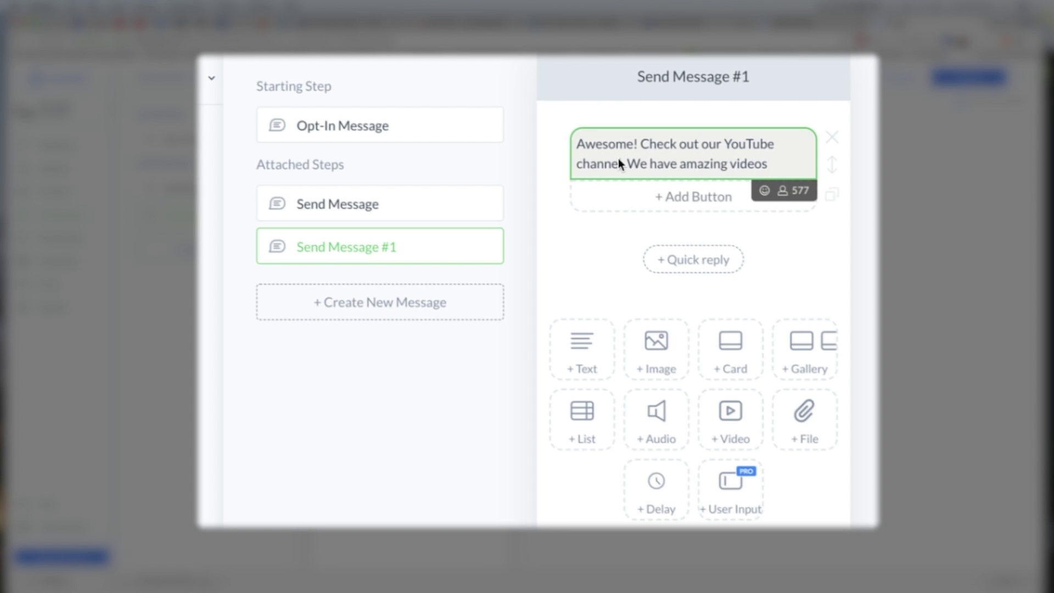
{"action": "key", "text": "BackSpace"}
{"action": "key", "text": "BackSpace"}
{"action": "key", "text": "BackSpace"}
{"action": "key", "text": "BackSpace"}
{"action": "key", "text": "BackSpace"}
{"action": "key", "text": "BackSpace"}
{"action": "type", "text": "training videos on Crypto."}
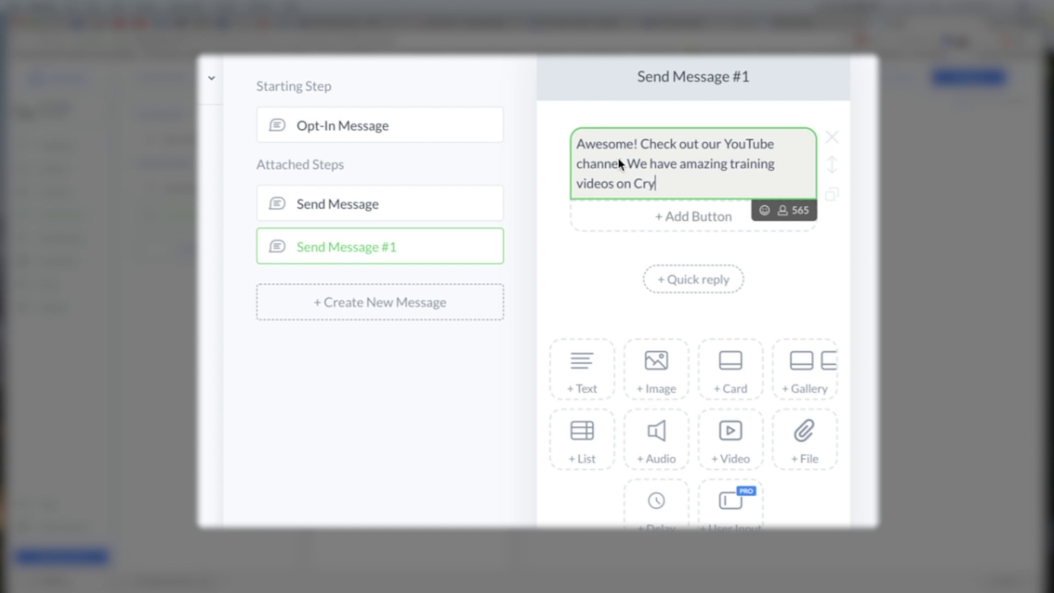
{"action": "left_click", "coordinate": [648, 216]}
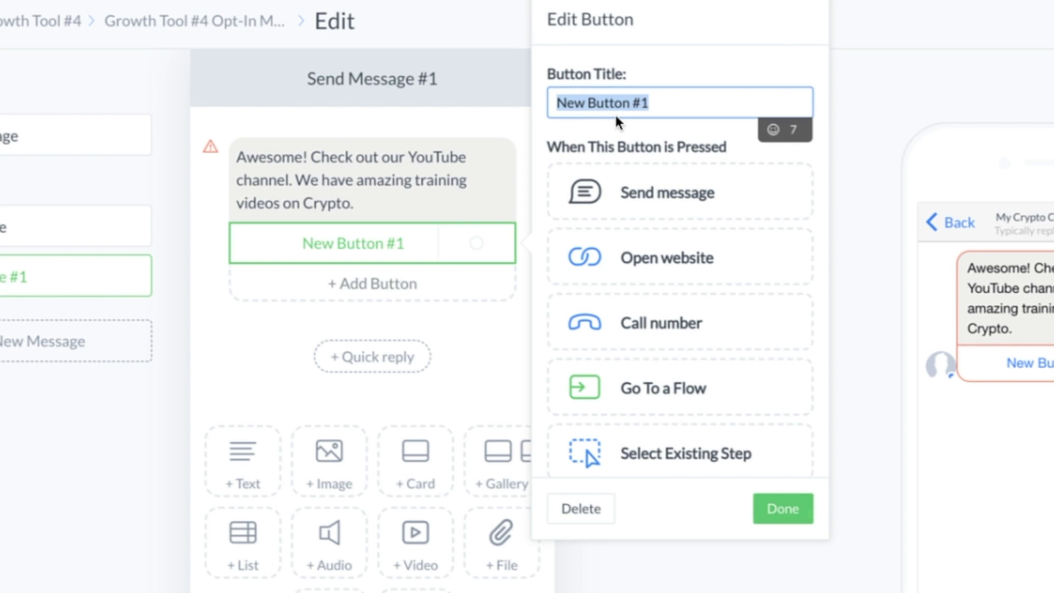
Title the new button 'Take Me to YouTube', link it to the YouTube channel URL, and add the Podcast tag
{"action": "type", "text": "Tak"}
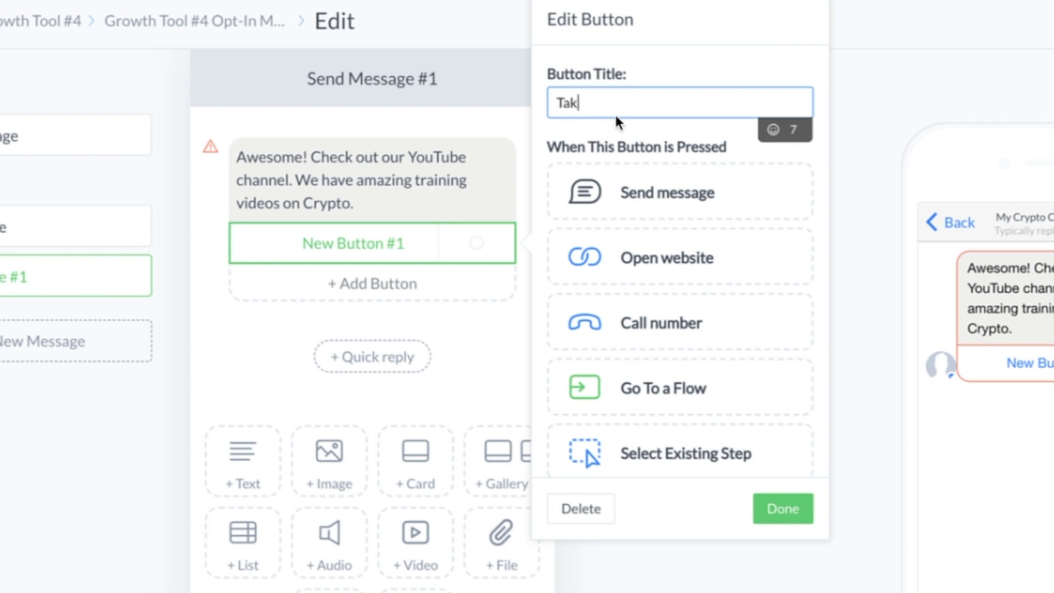
{"action": "type", "text": "e Me to Y"}
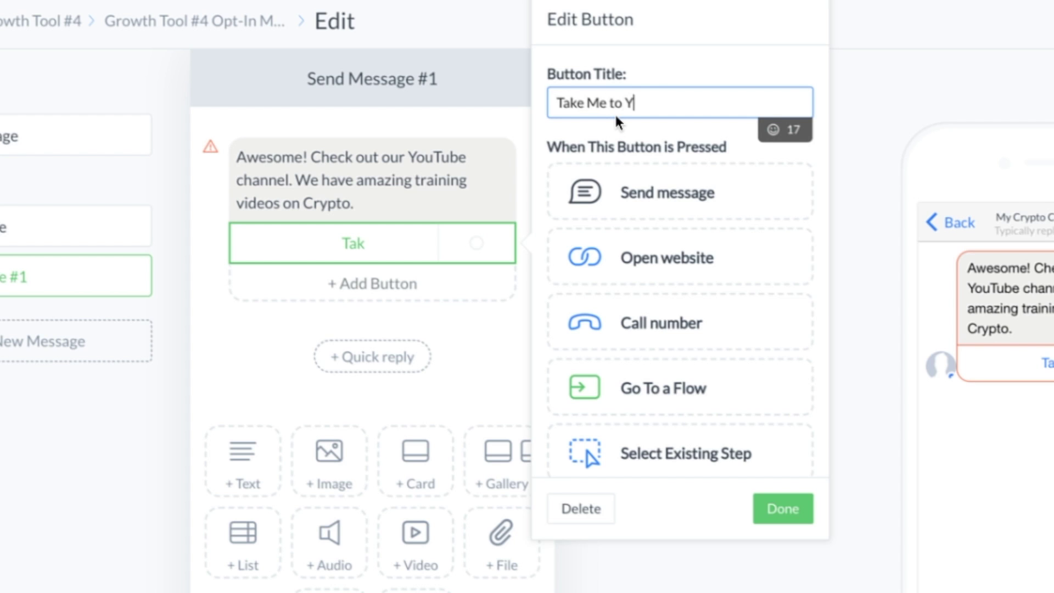
{"action": "type", "text": "ouTube"}
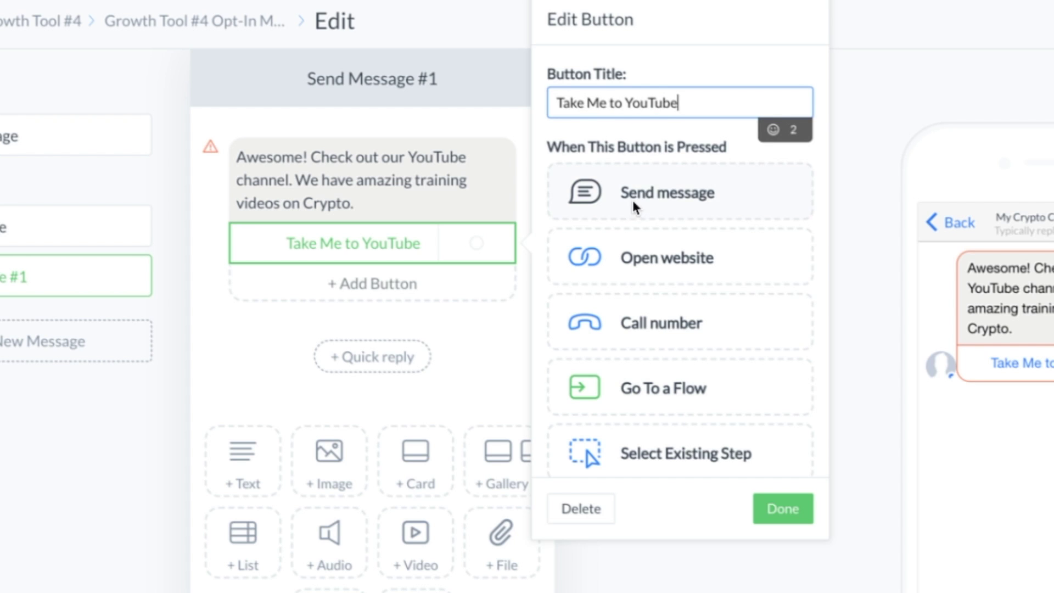
{"action": "left_click", "coordinate": [637, 255]}
{"action": "left_click", "coordinate": [595, 295]}
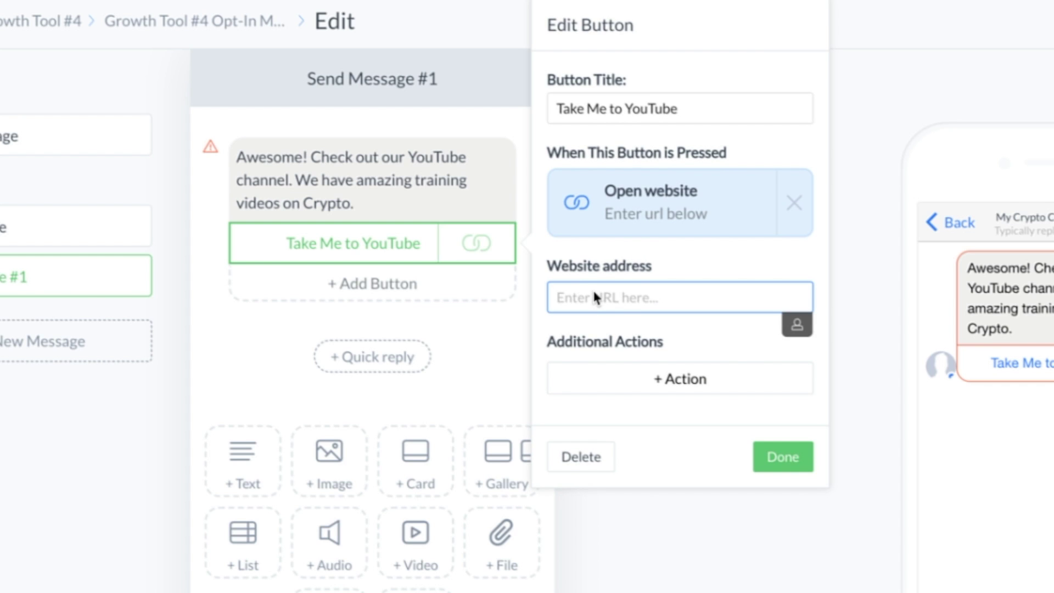
{"action": "key", "text": "ctrl+v"}
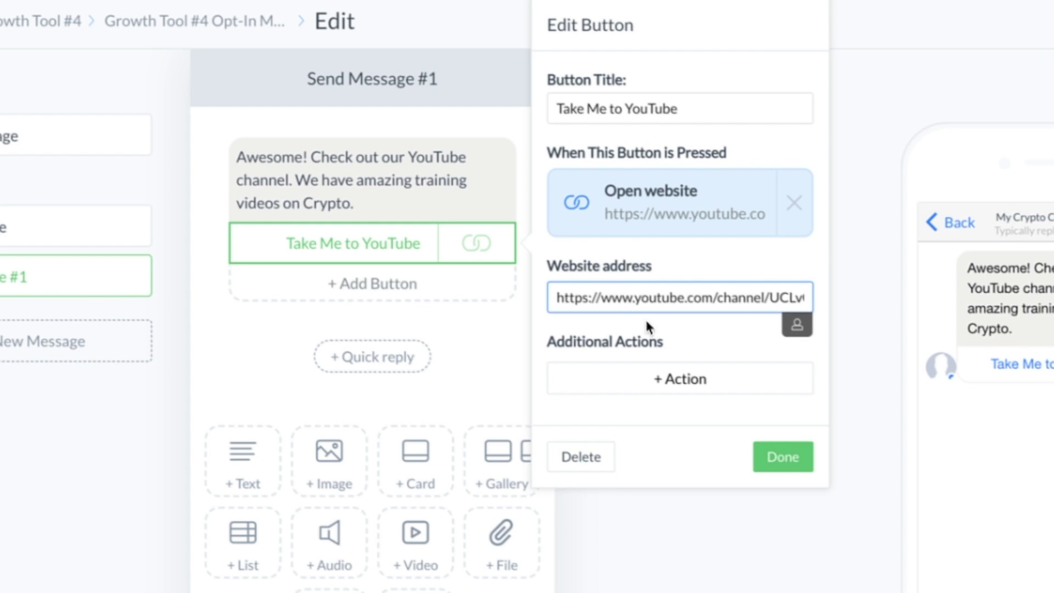
{"action": "left_click", "coordinate": [682, 374]}
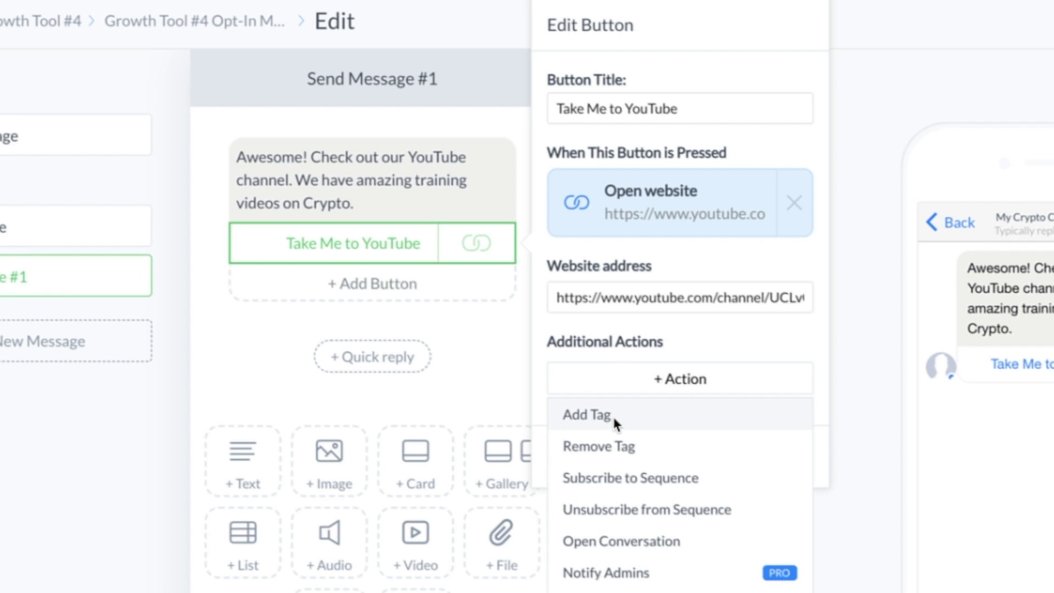
{"action": "left_click", "coordinate": [612, 414]}
{"action": "left_click", "coordinate": [608, 408]}
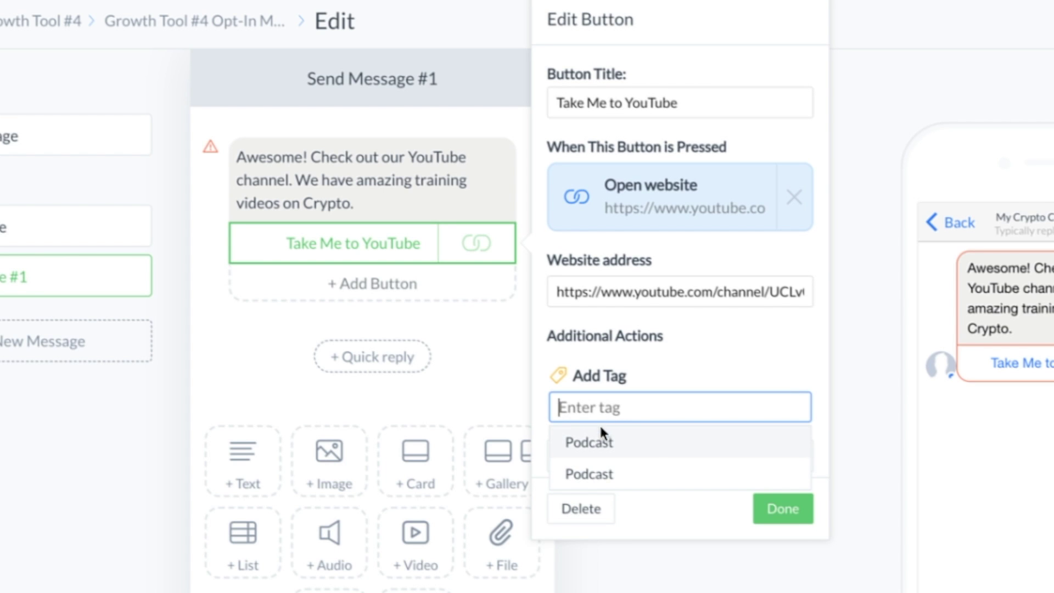
{"action": "left_click", "coordinate": [596, 442]}
{"action": "left_click", "coordinate": [781, 508]}
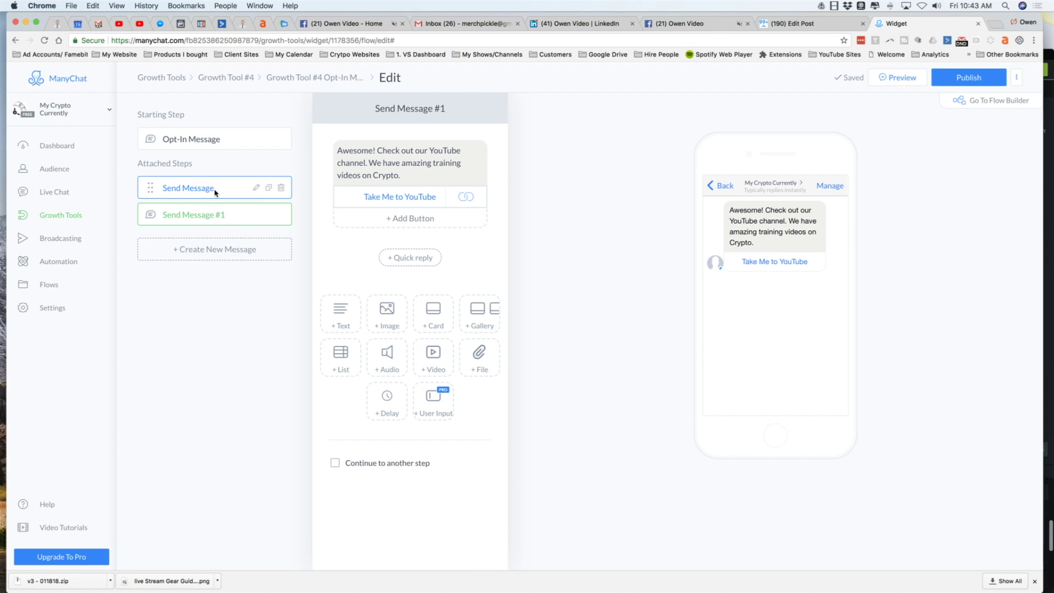
Rename the attached steps 'Yes - Answer' and 'Show Me More - Answer', then publish the flow
{"action": "mouse_move", "coordinate": [253, 196]}
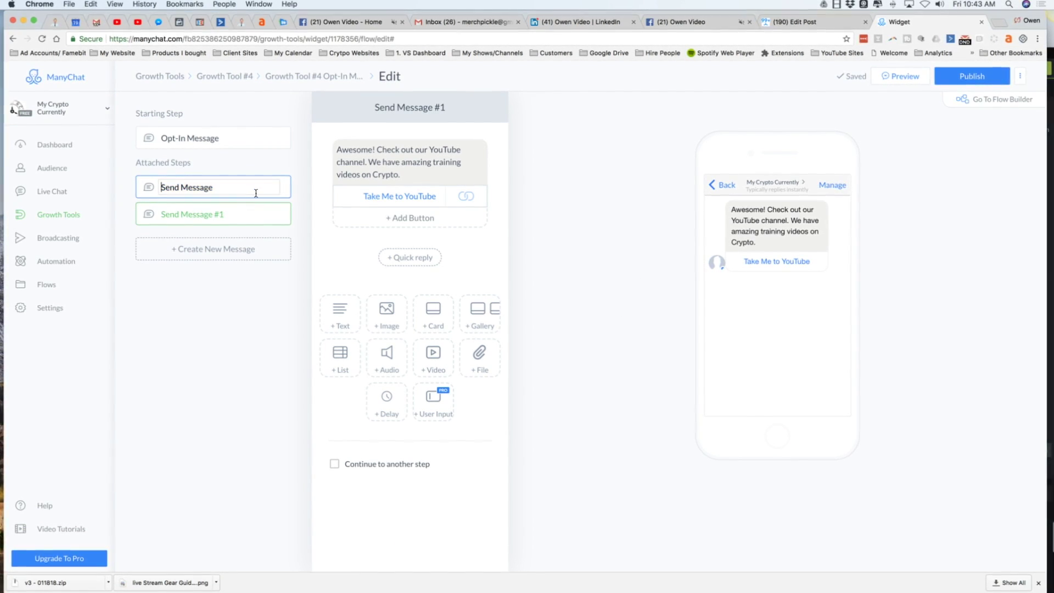
{"action": "left_click", "coordinate": [255, 188]}
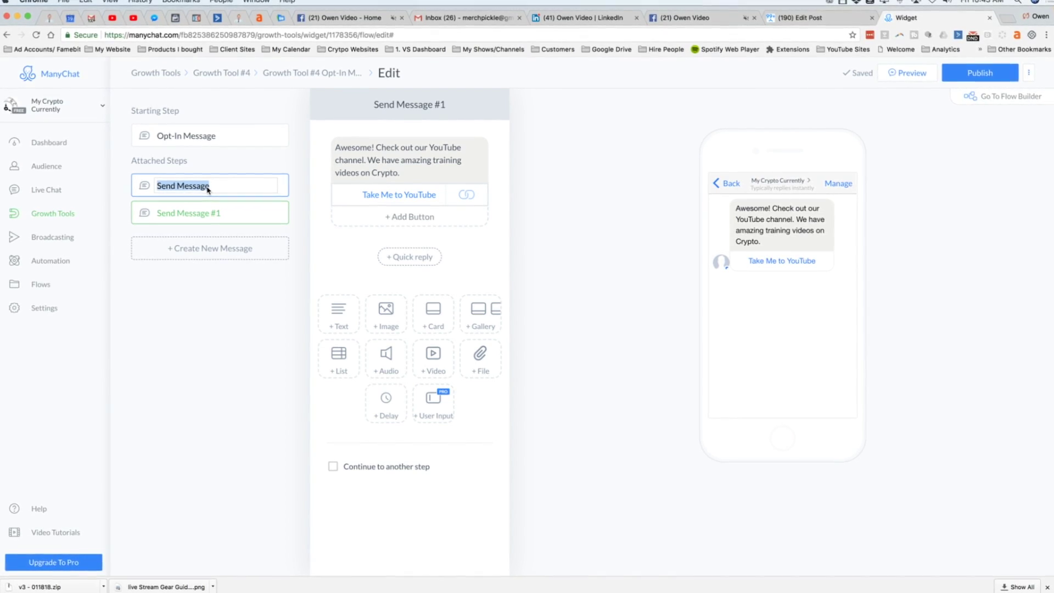
{"action": "type", "text": "Yes - Answer"}
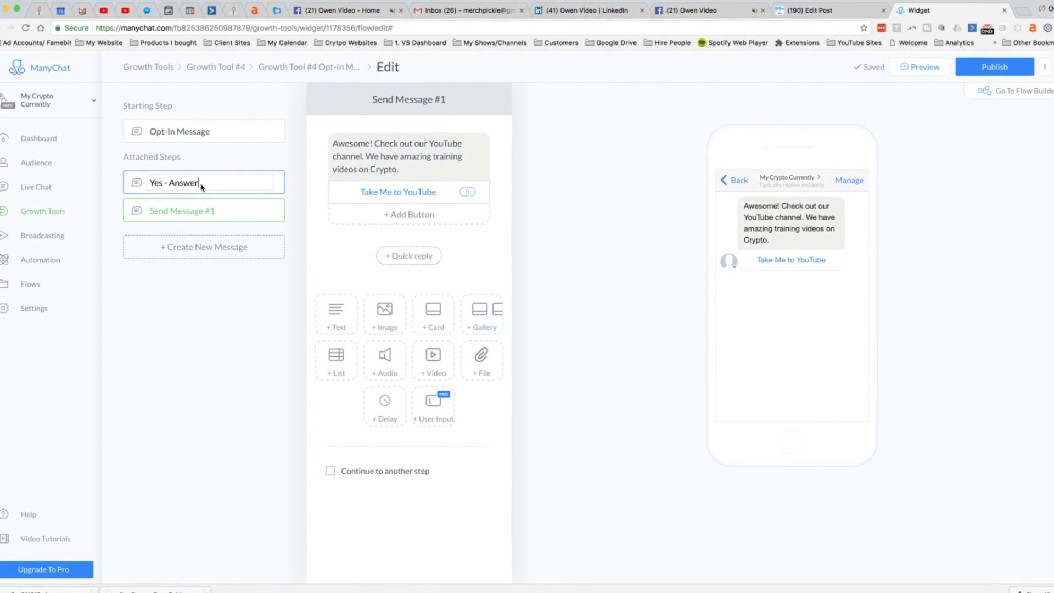
{"action": "key", "text": "Return"}
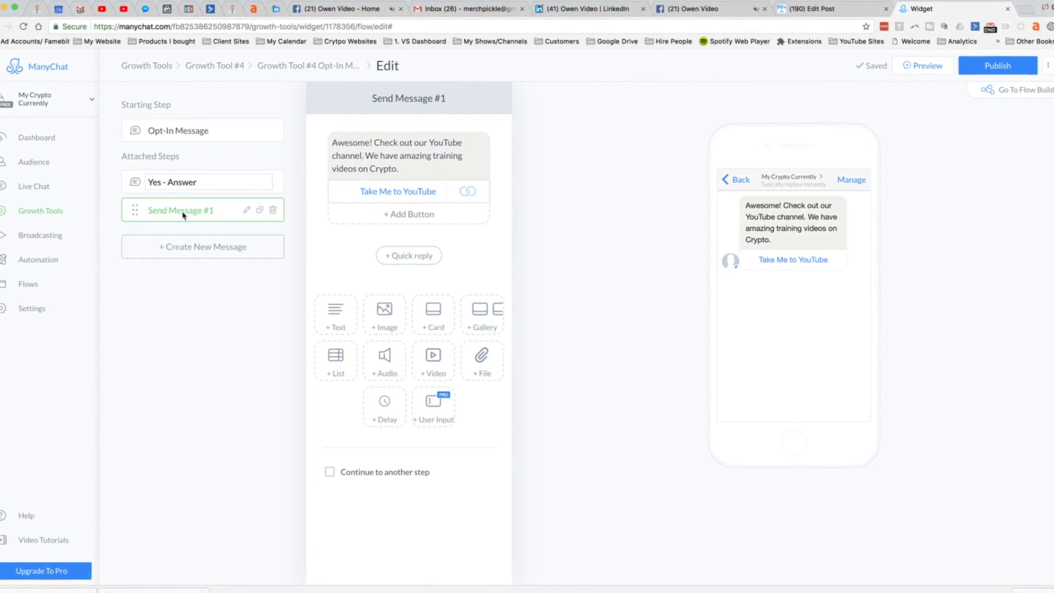
{"action": "left_click", "coordinate": [242, 210]}
{"action": "type", "text": "Show Me More - A"}
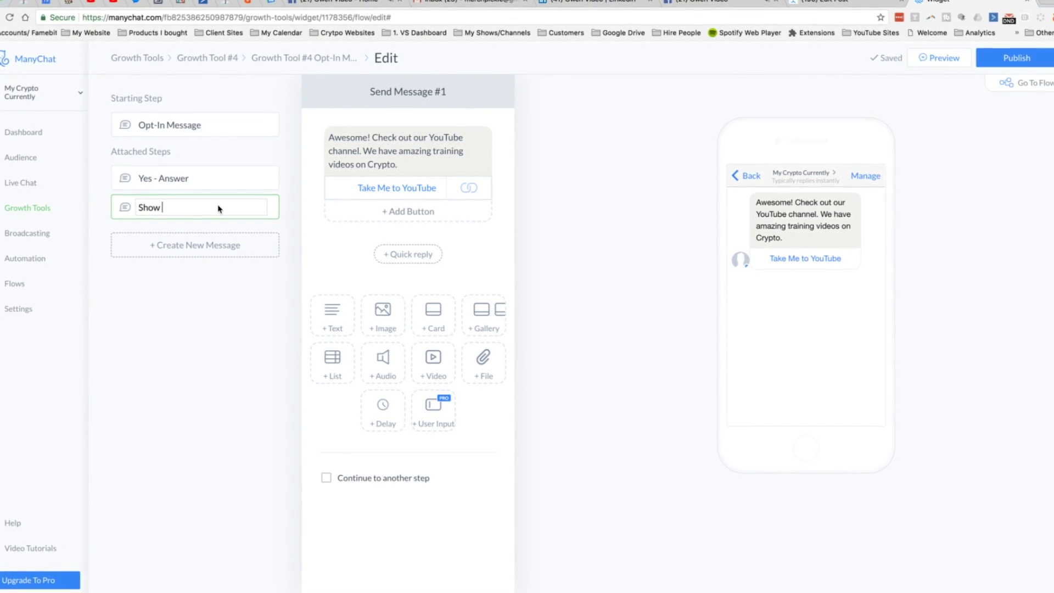
{"action": "type", "text": "nswer"}
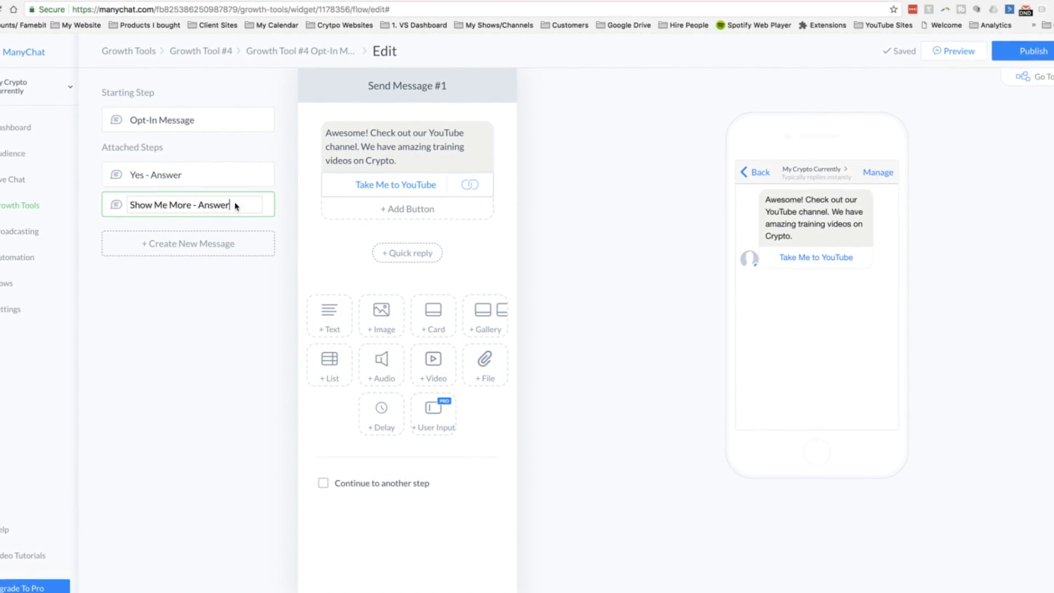
{"action": "key", "text": "Return"}
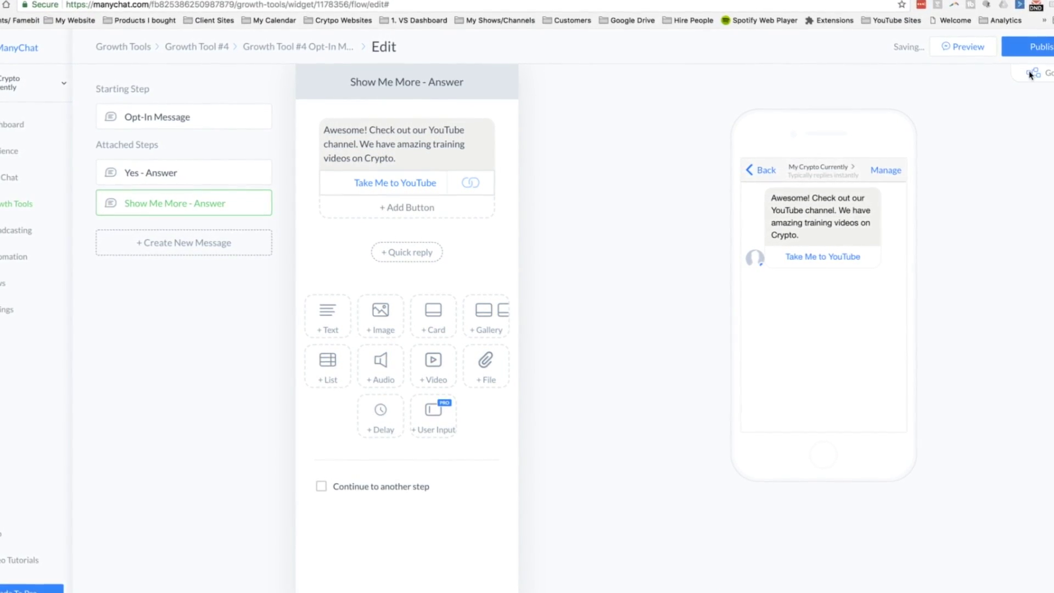
{"action": "left_click", "coordinate": [1036, 49]}
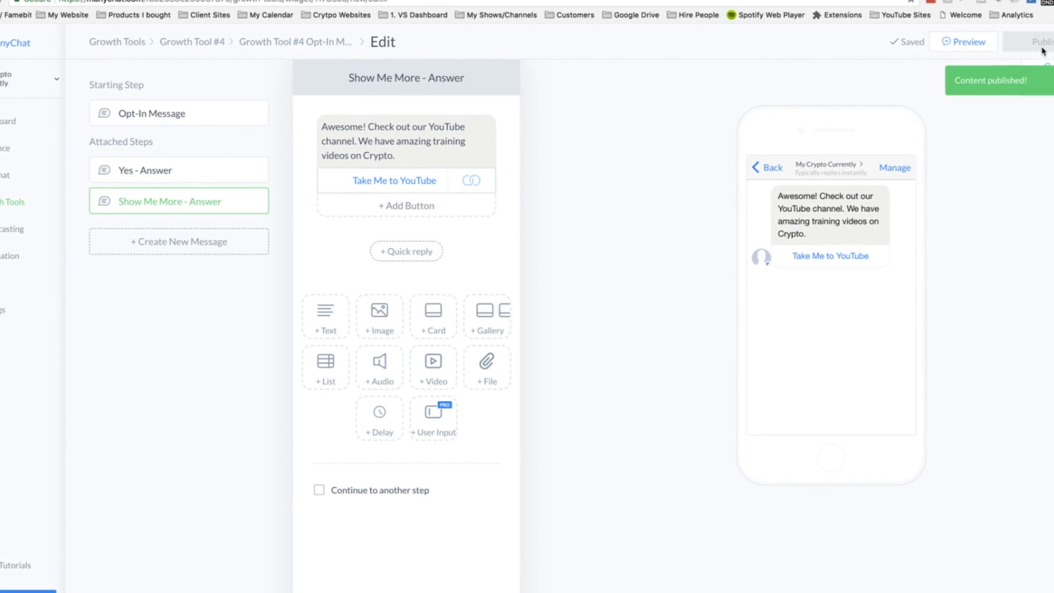
{"action": "left_click", "coordinate": [182, 42]}
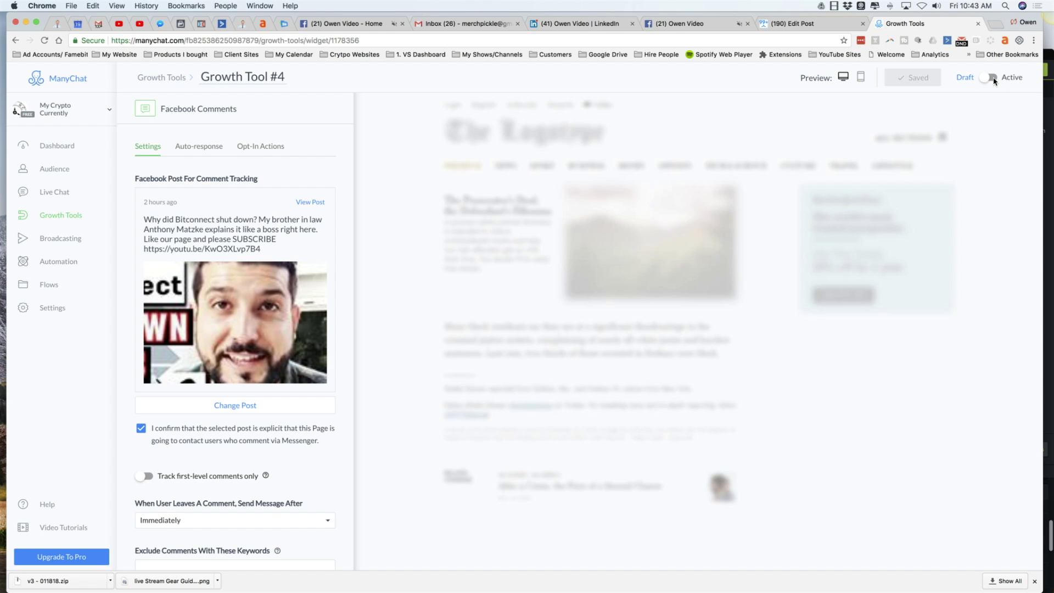
Retitle Growth Tool #4 as 'Live Podcast Subscribe' and save it
{"action": "left_click", "coordinate": [257, 82]}
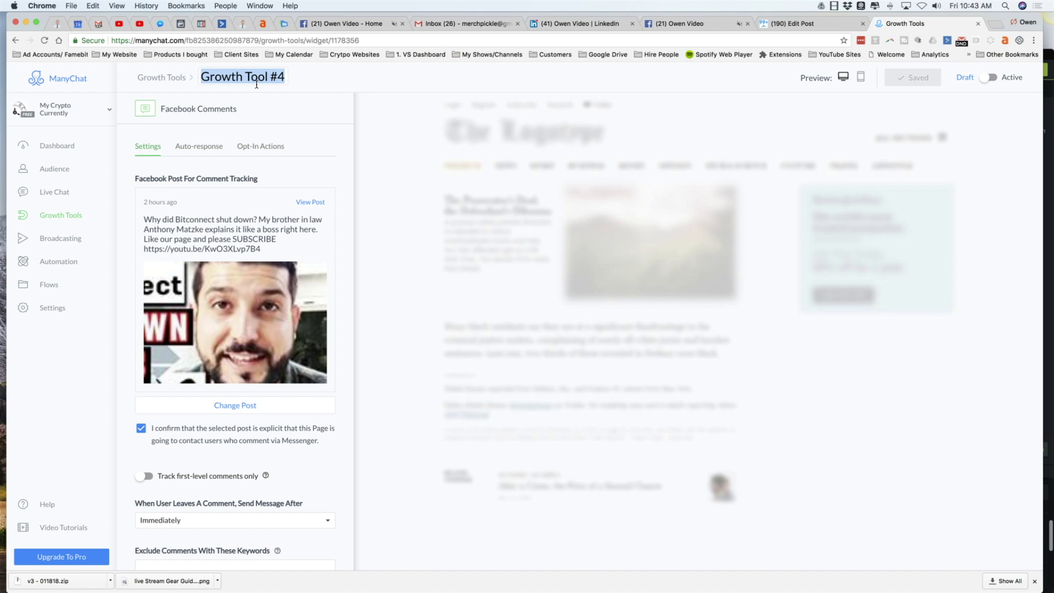
{"action": "type", "text": "Podcast Subs"}
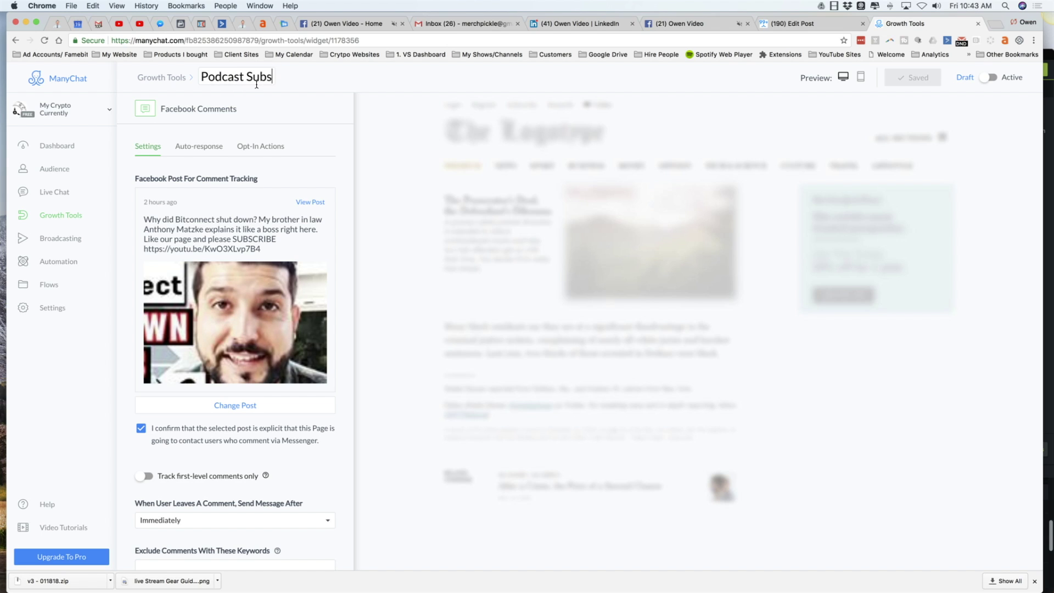
{"action": "type", "text": "crib"}
{"action": "type", "text": "live"}
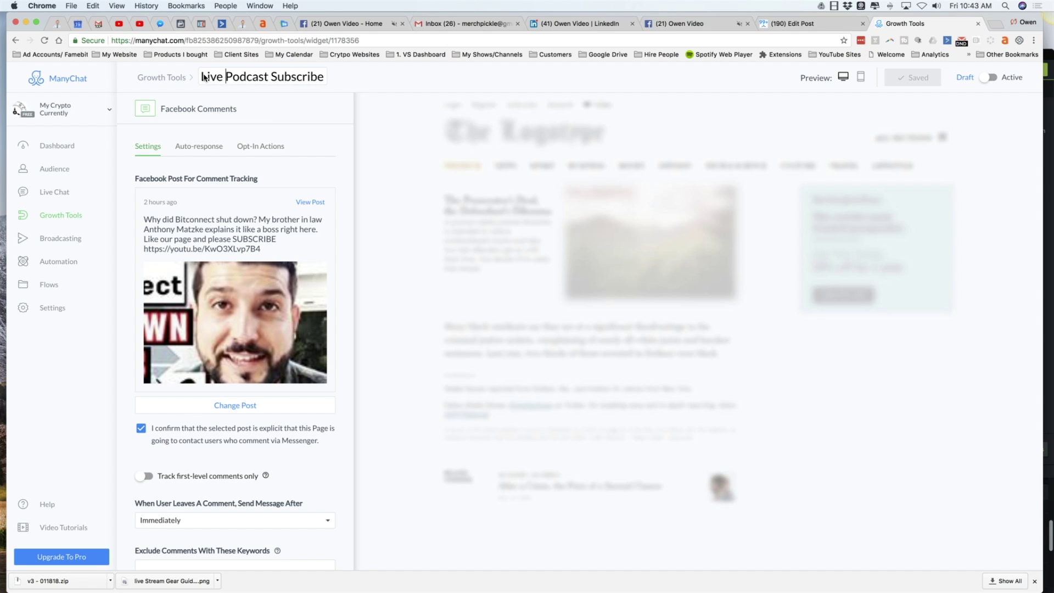
{"action": "left_click", "coordinate": [307, 121]}
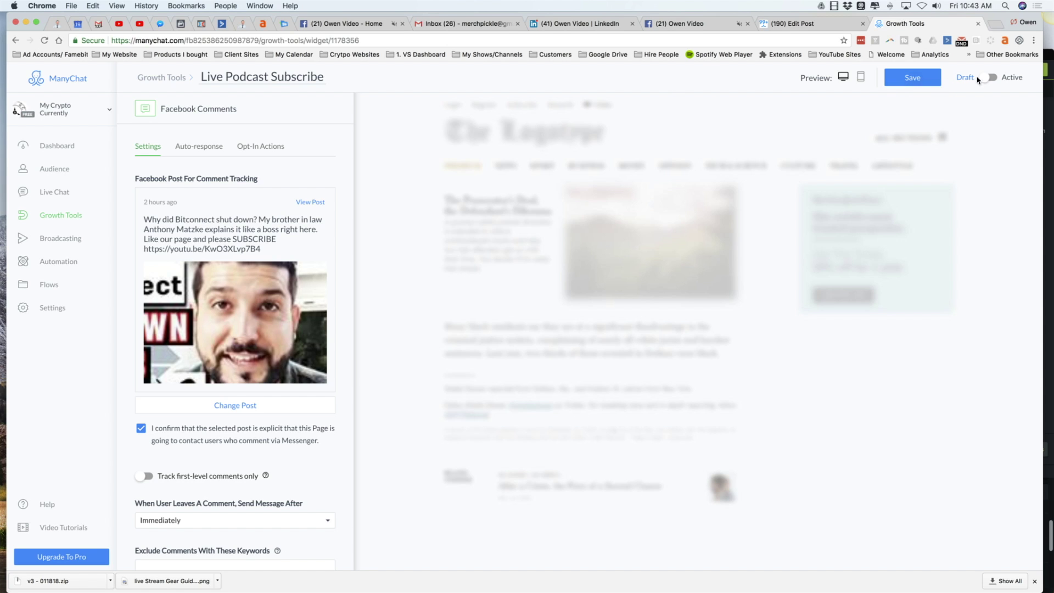
{"action": "left_click", "coordinate": [912, 87]}
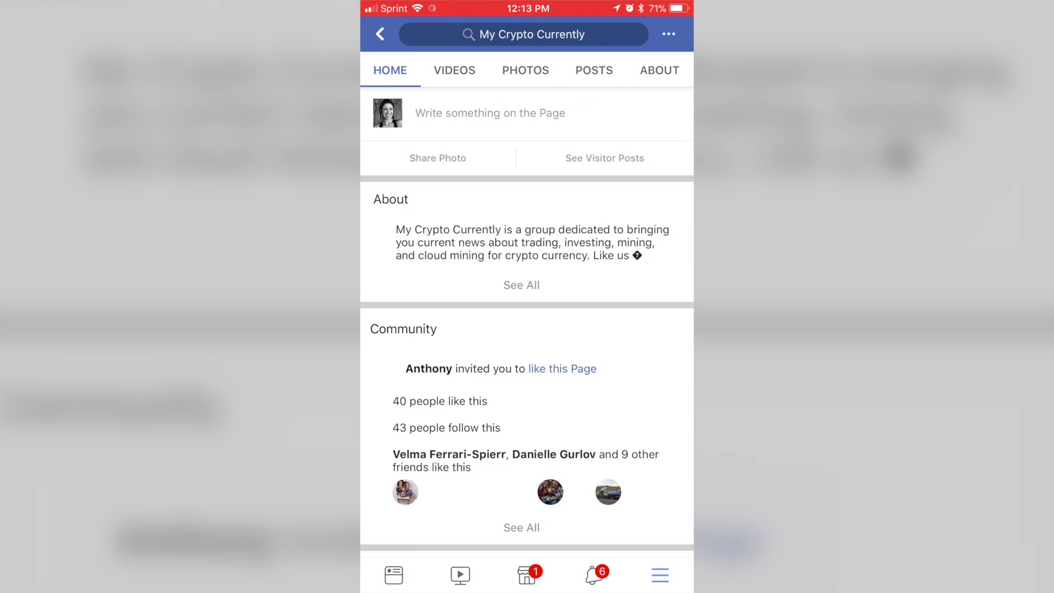
Comment 'Yes' on the Bitconnect post of the My Crypto Currently Facebook page
{"action": "scroll", "coordinate": [527, 297], "scroll_direction": "down", "scroll_amount": 1}
{"action": "scroll", "coordinate": [527, 324], "scroll_direction": "down", "scroll_amount": 10}
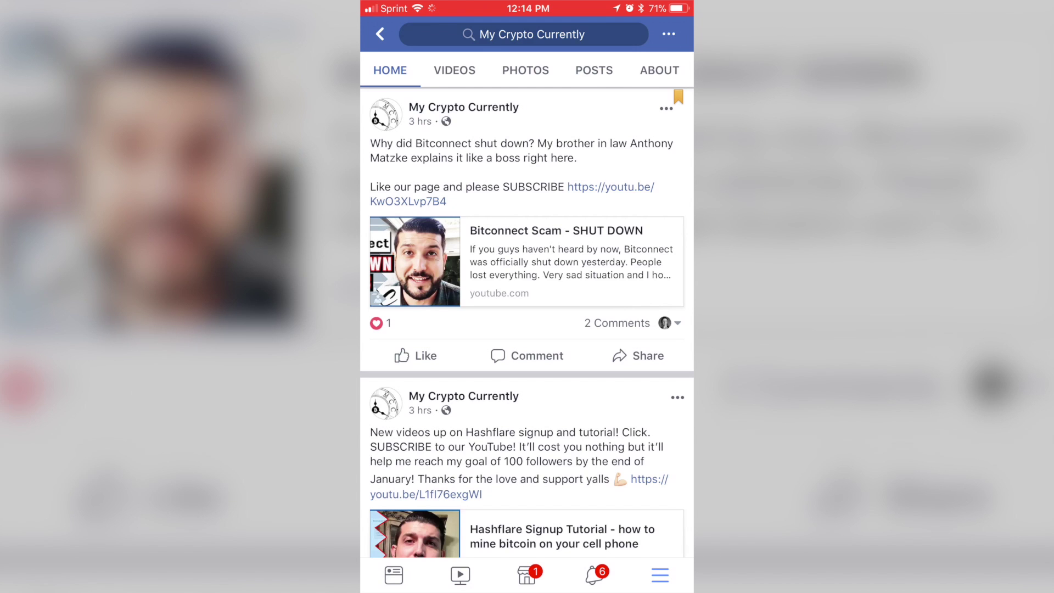
{"action": "left_click", "coordinate": [618, 323]}
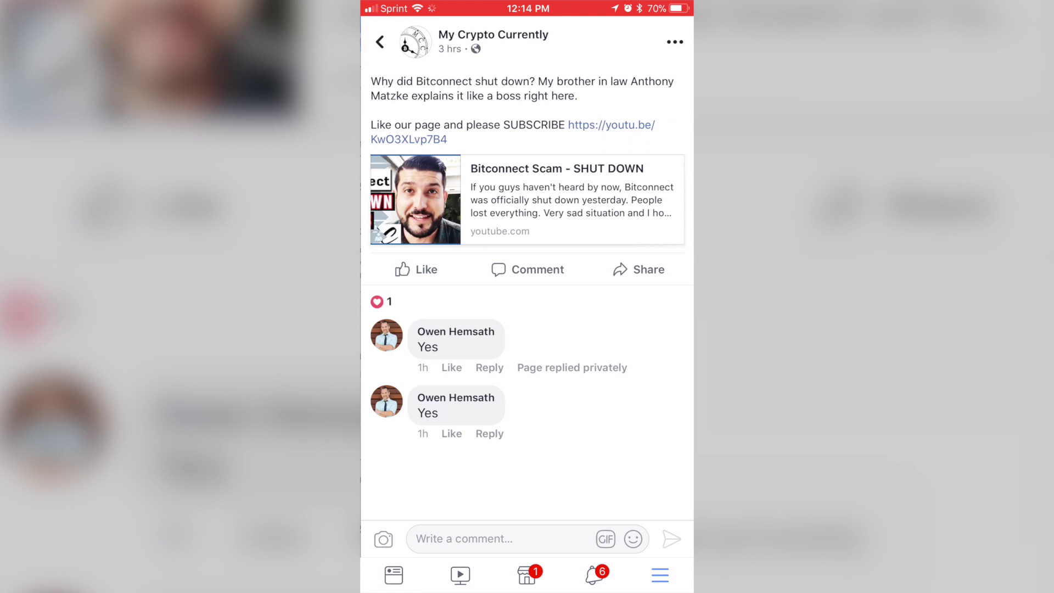
{"action": "left_click", "coordinate": [464, 539]}
{"action": "type", "text": "Yes"}
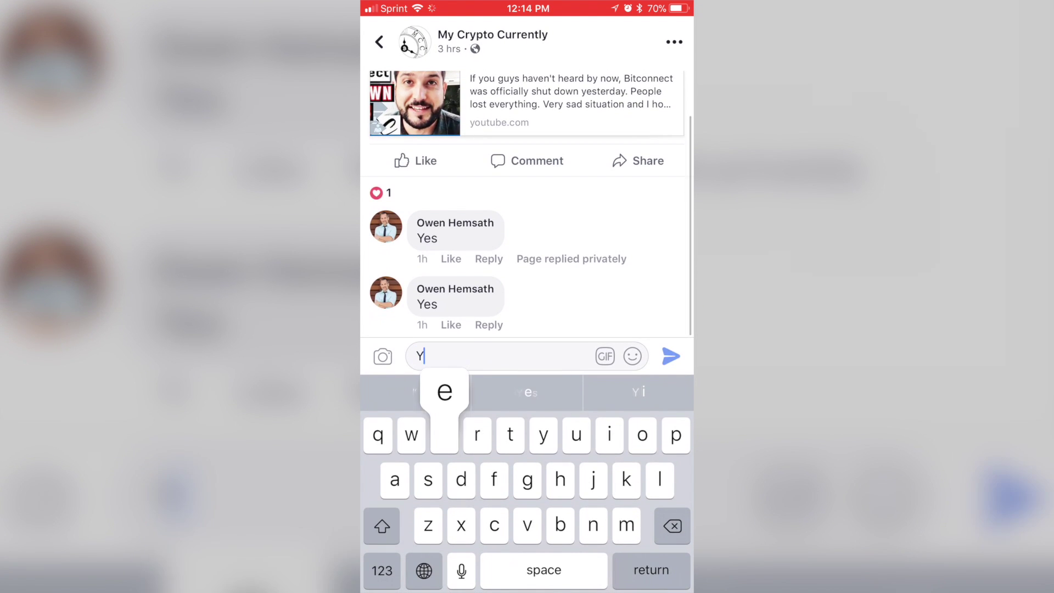
{"action": "left_click", "coordinate": [671, 355]}
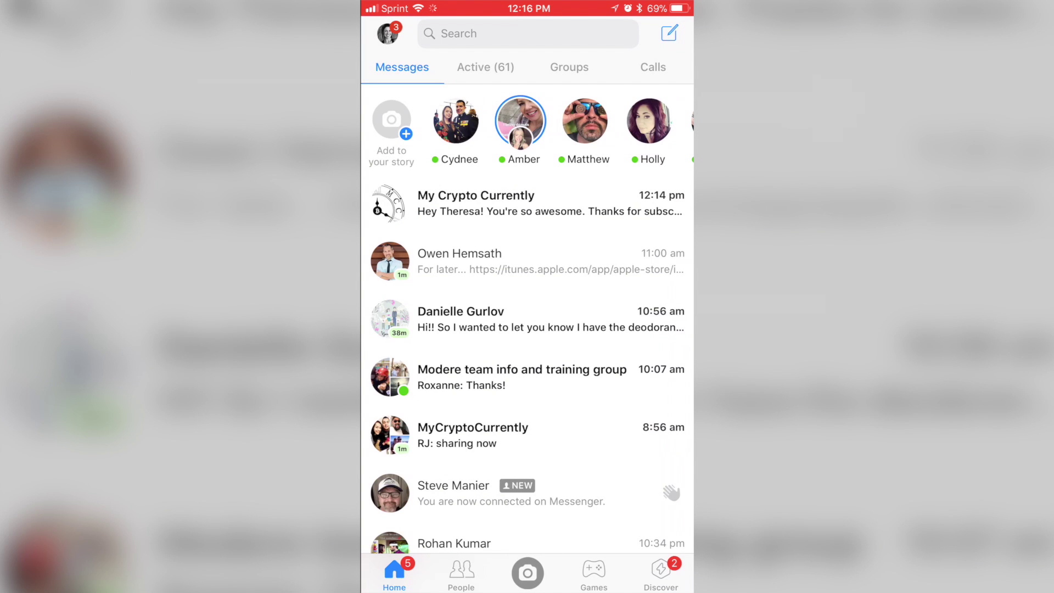
Reply 'Yes' in the My Crypto Currently Messenger chat, then answer the bot with Sure Does!
{"action": "left_click", "coordinate": [549, 203]}
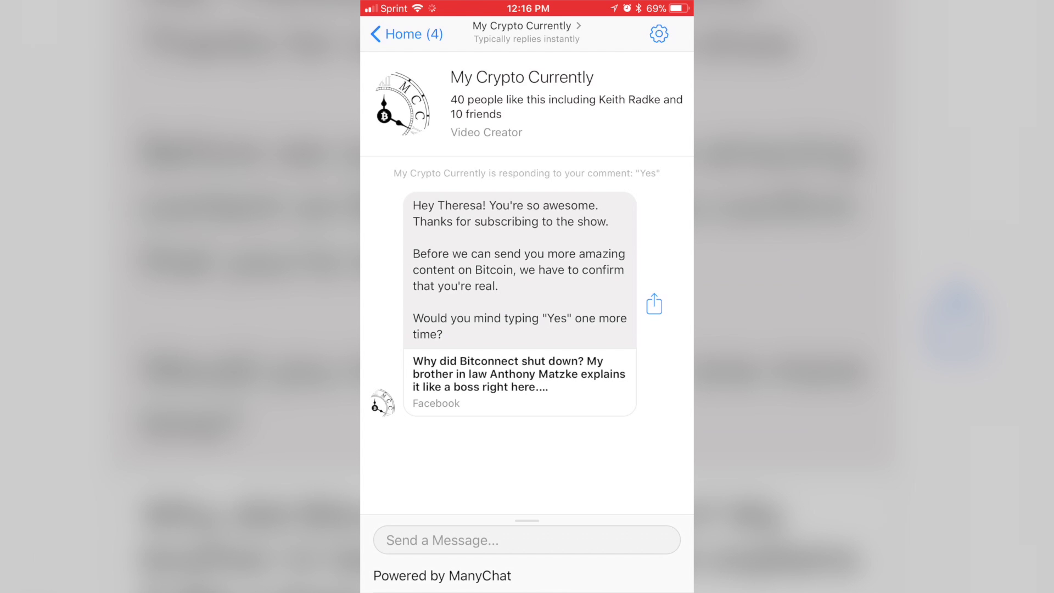
{"action": "left_click", "coordinate": [527, 539]}
{"action": "type", "text": "Ye"}
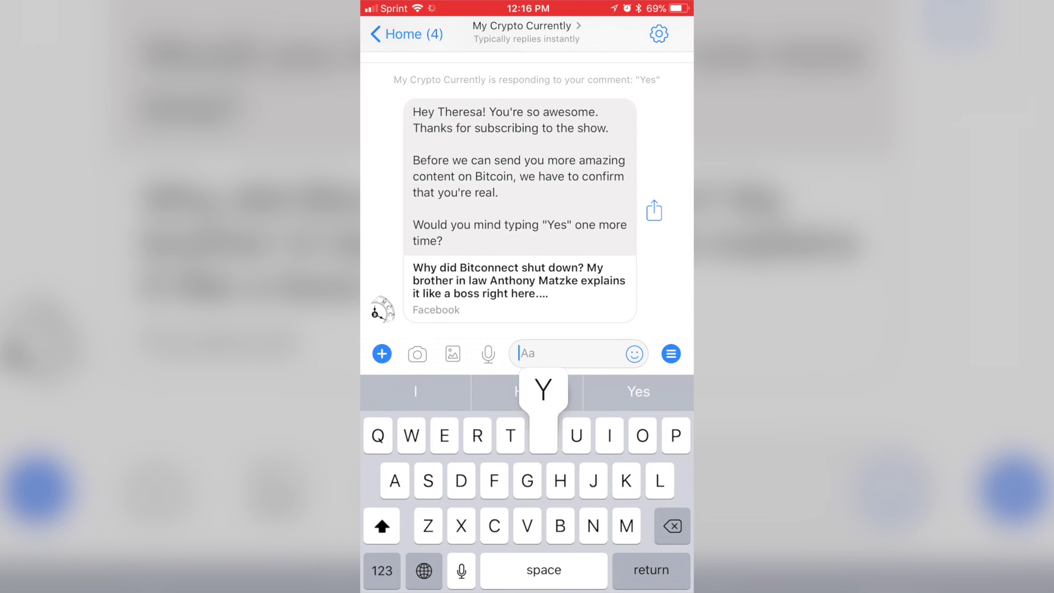
{"action": "type", "text": "s"}
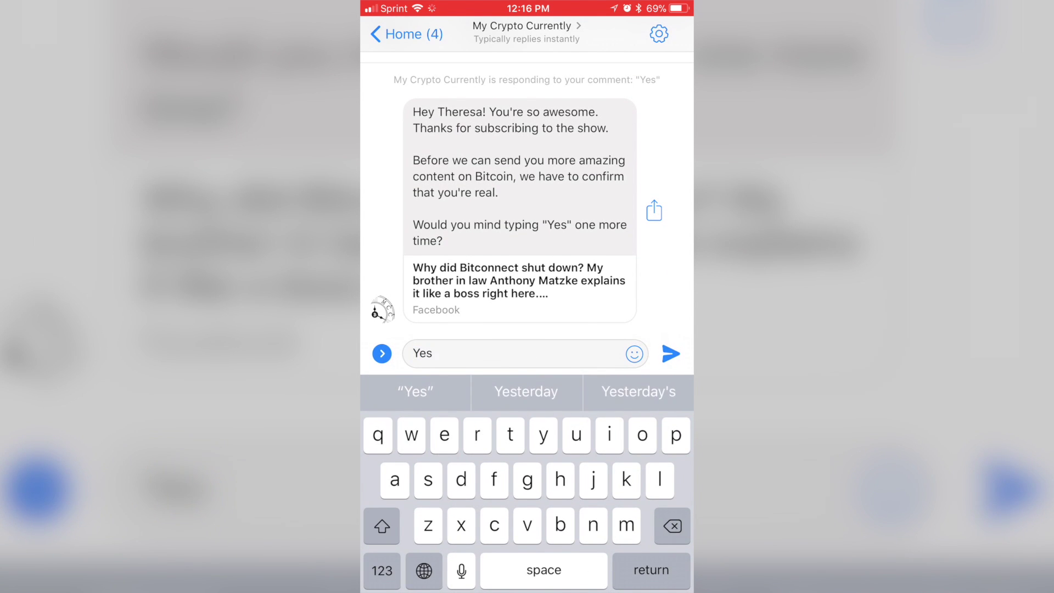
{"action": "left_click", "coordinate": [671, 354]}
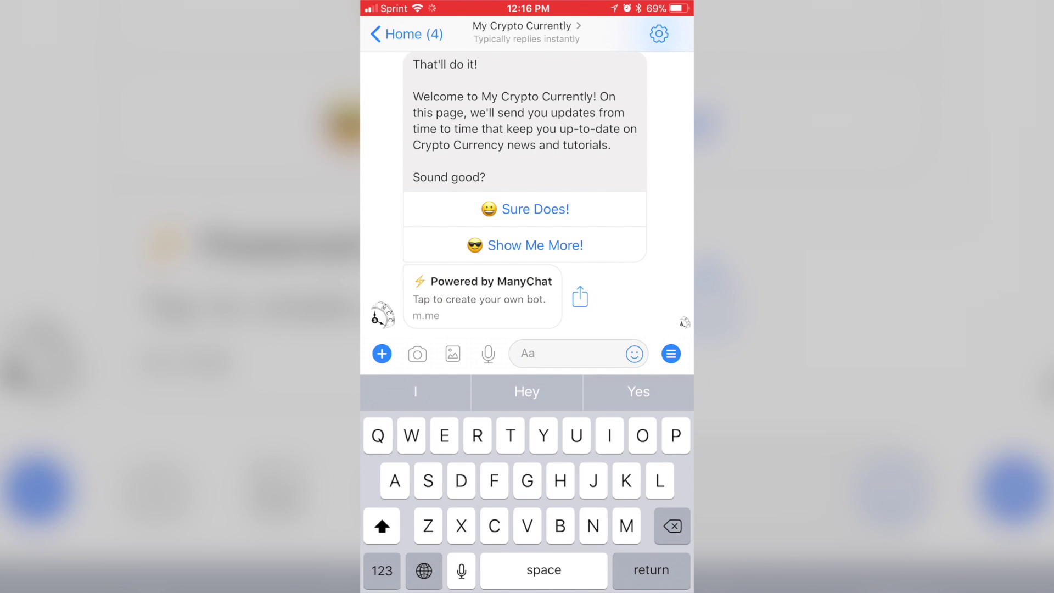
{"action": "left_click", "coordinate": [536, 209]}
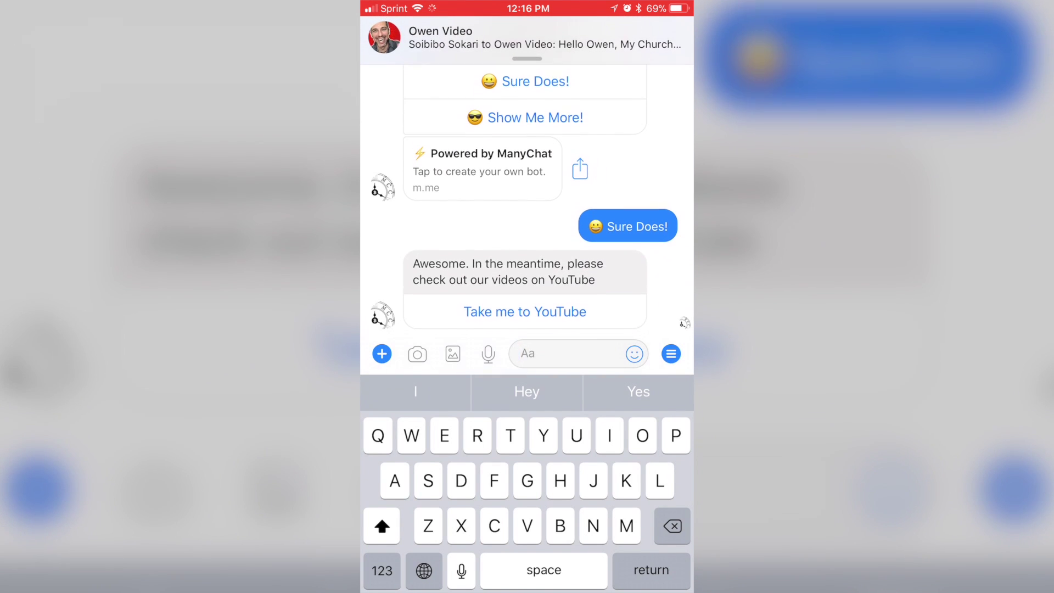
Open the MyCrypoCurrently YouTube channel from the bot's Take me to YouTube button
{"action": "left_click", "coordinate": [525, 312]}
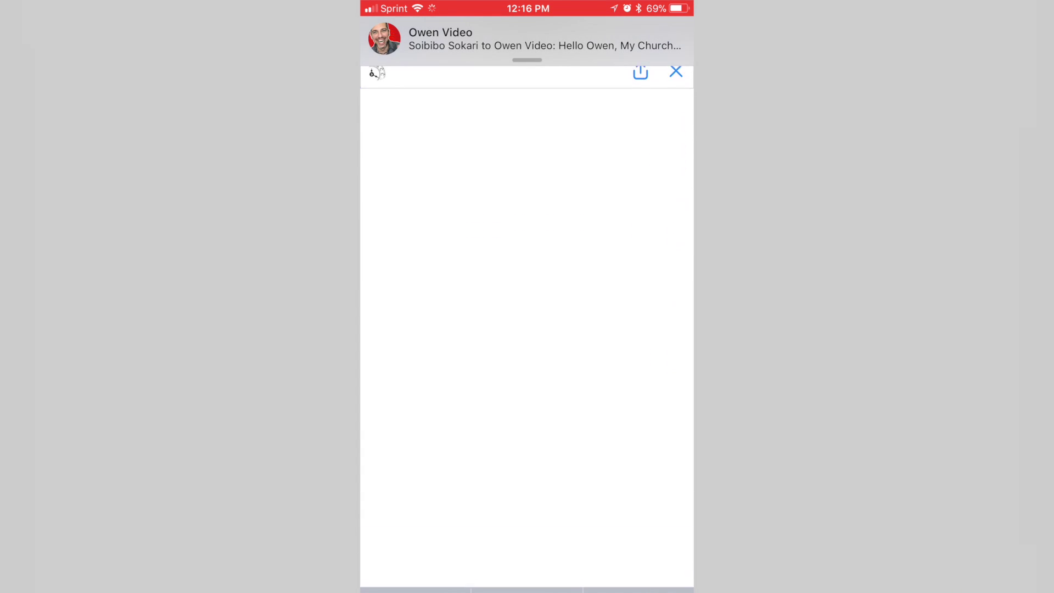